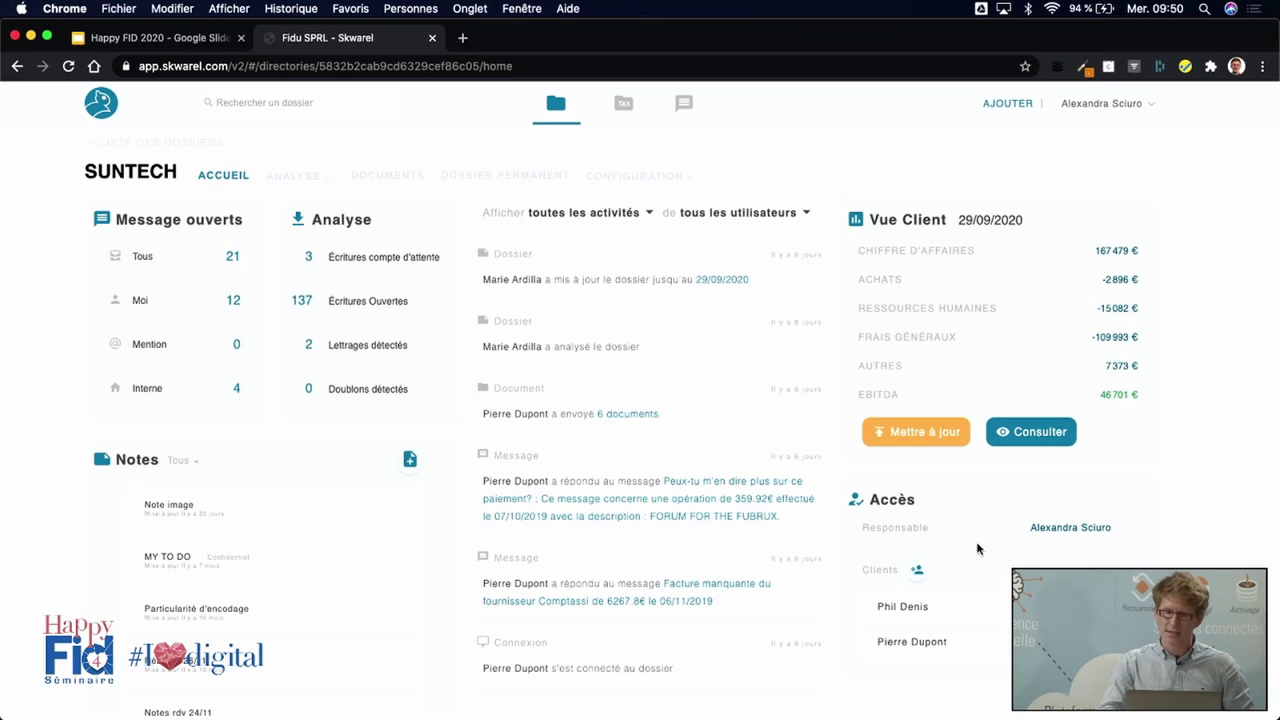
{"action": "left_click", "coordinate": [920, 572]}
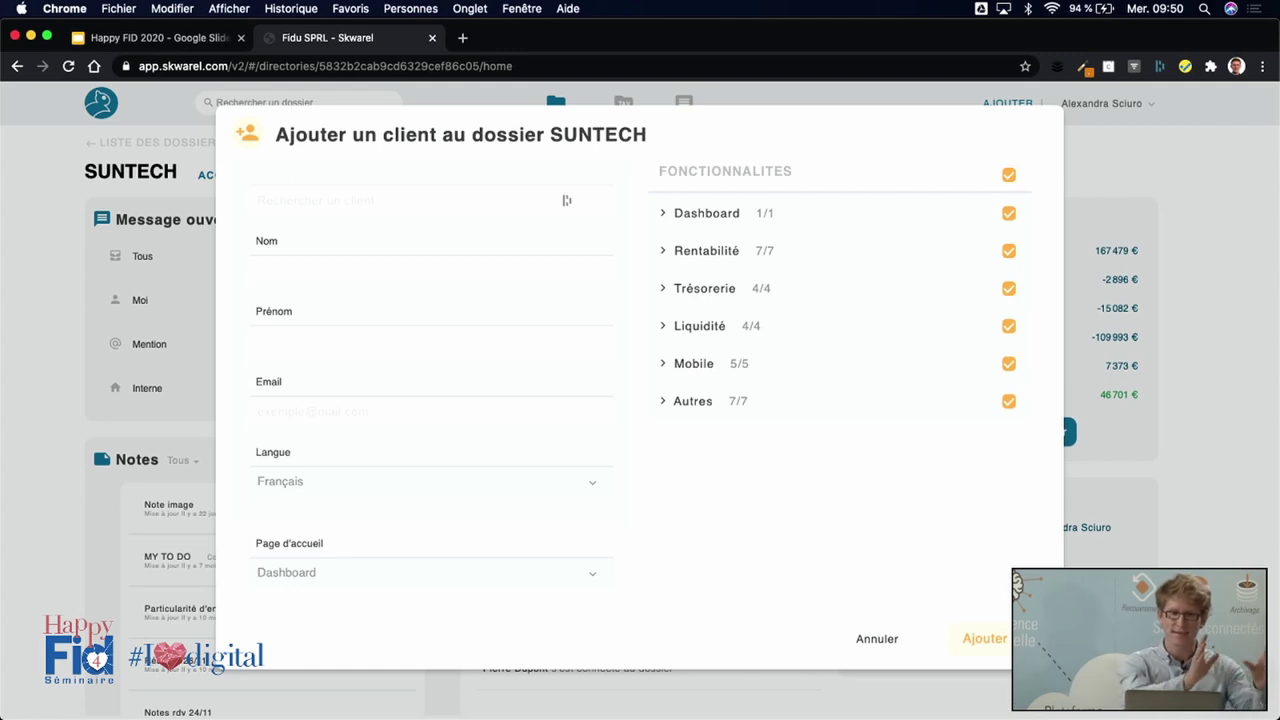
{"action": "left_click", "coordinate": [1010, 180]}
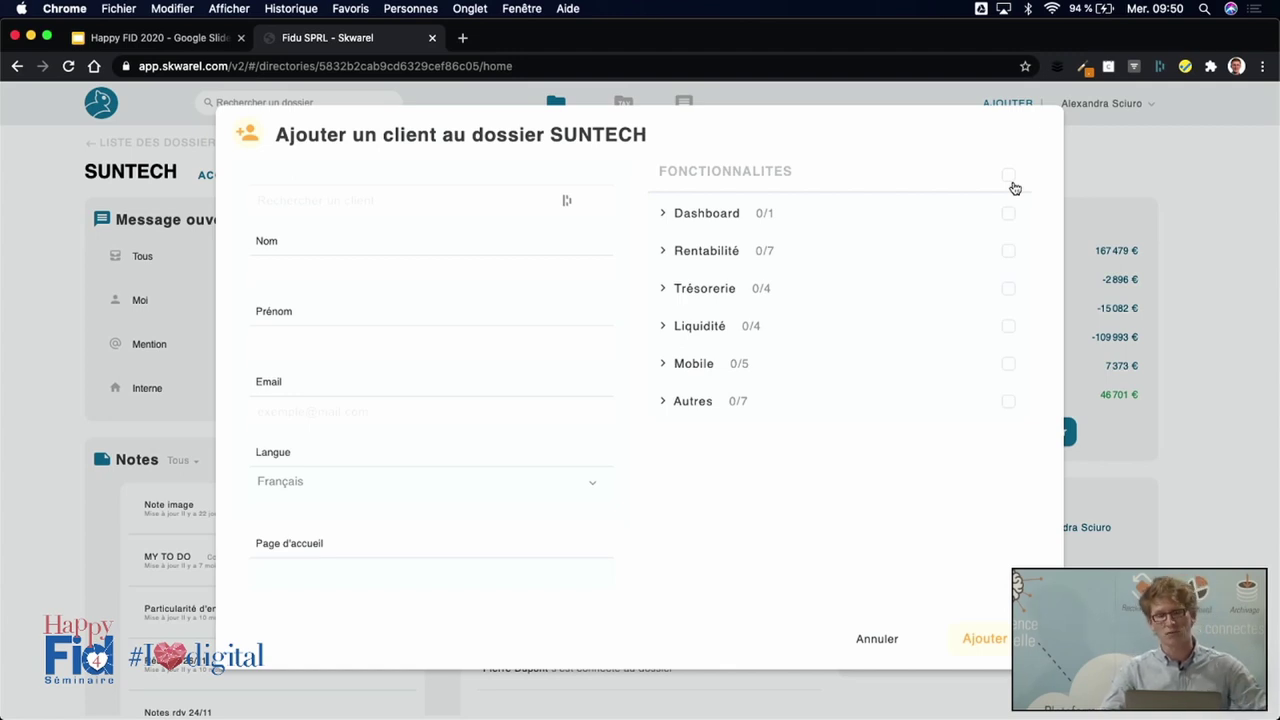
{"action": "left_click", "coordinate": [663, 402]}
{"action": "left_click", "coordinate": [1009, 440]}
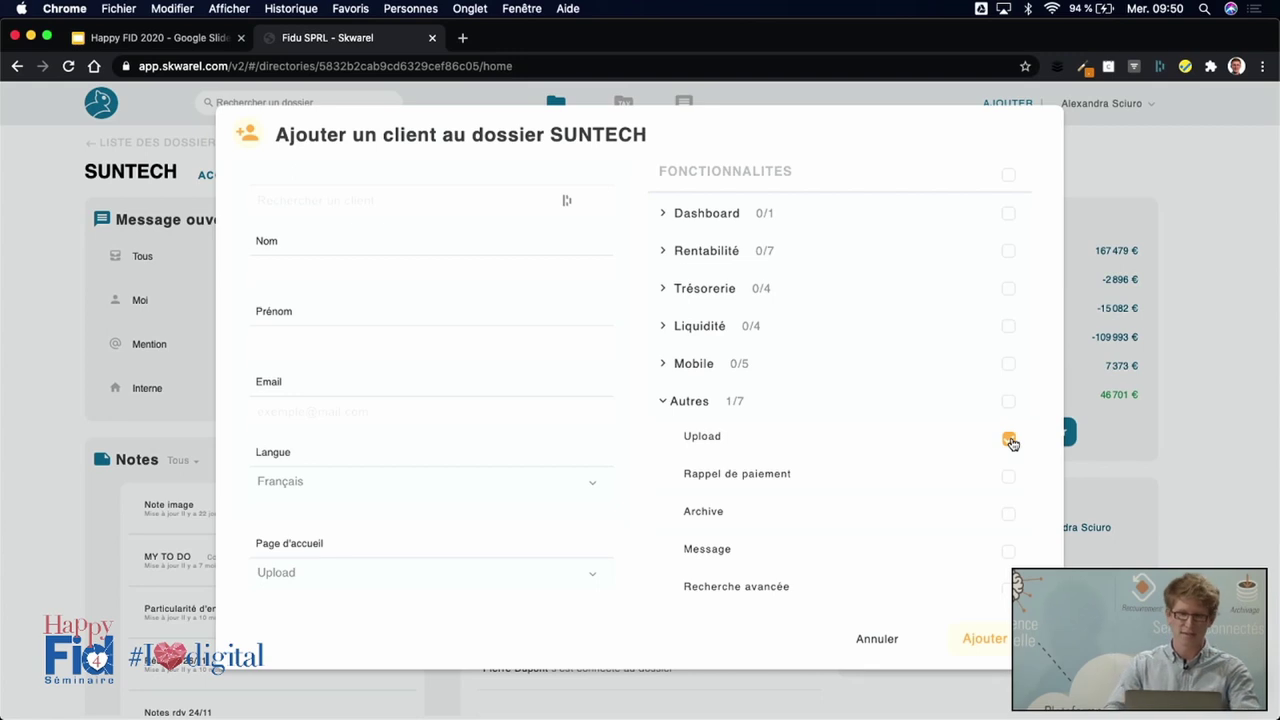
{"action": "left_click", "coordinate": [886, 641]}
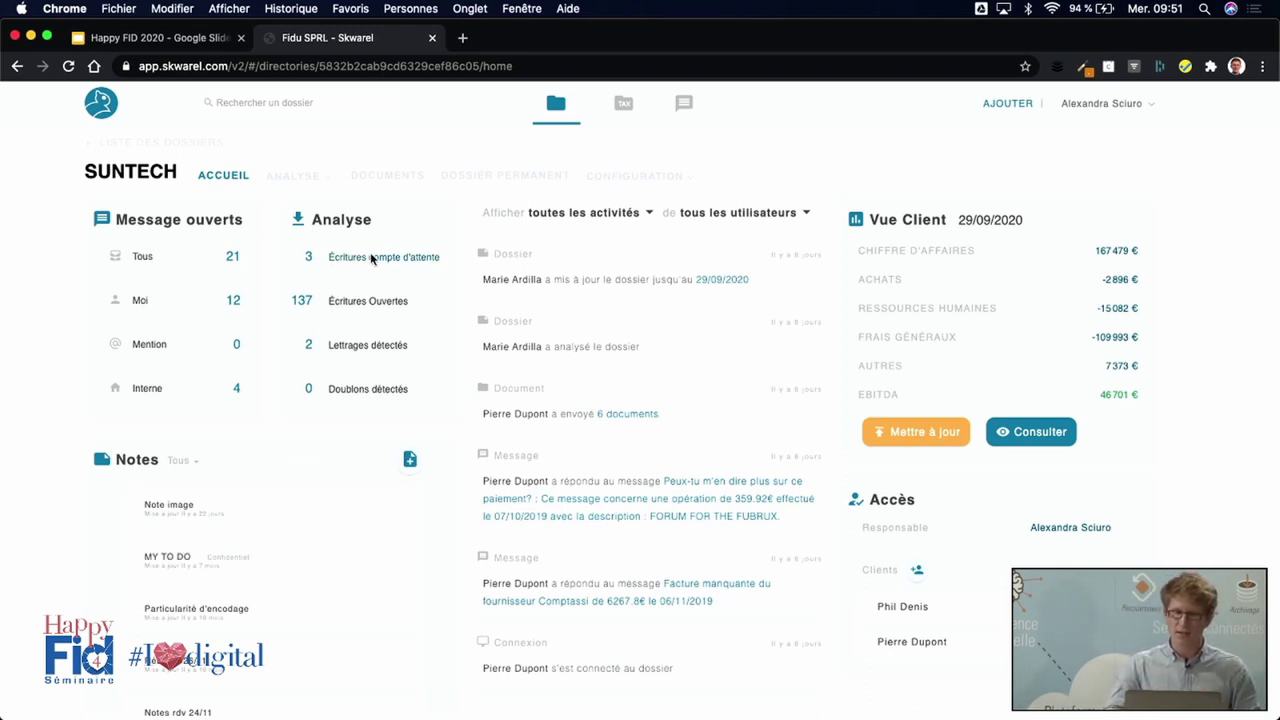
{"action": "left_click", "coordinate": [354, 306]}
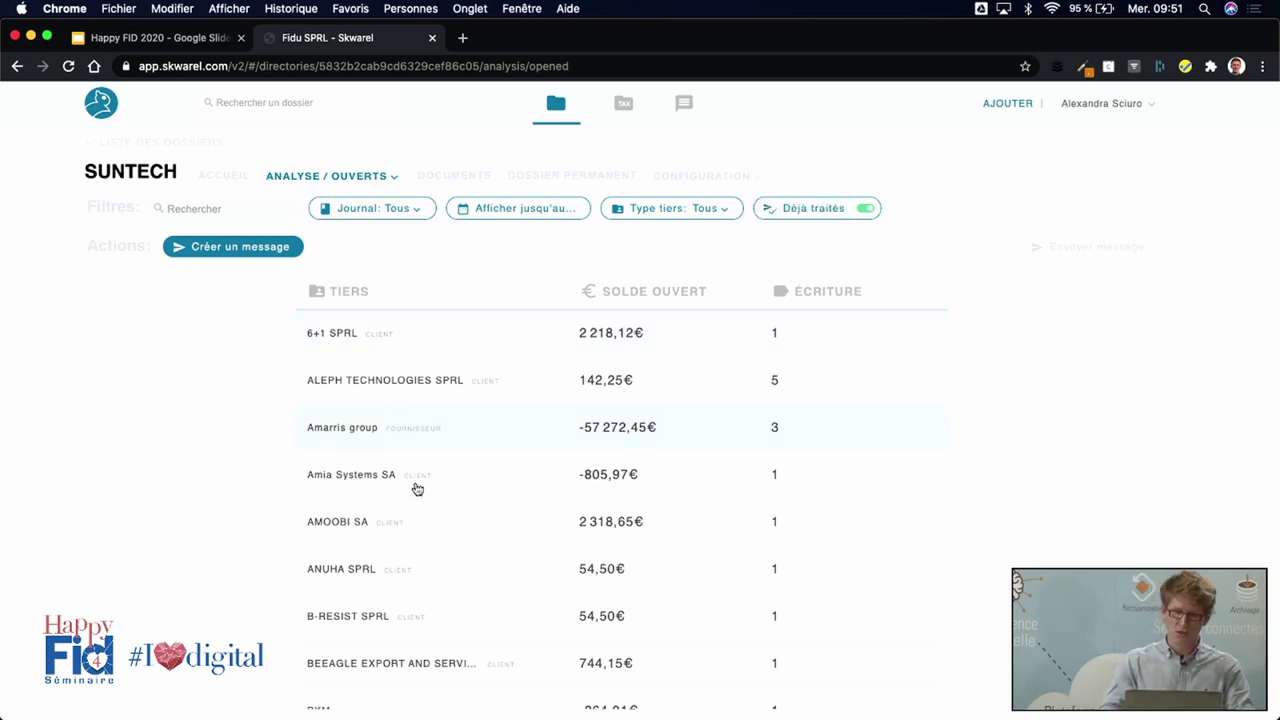
Filter SUNTECH's open entries to Fournisseurs and open COMAX's -555,39€ entry.
{"action": "left_click", "coordinate": [726, 220]}
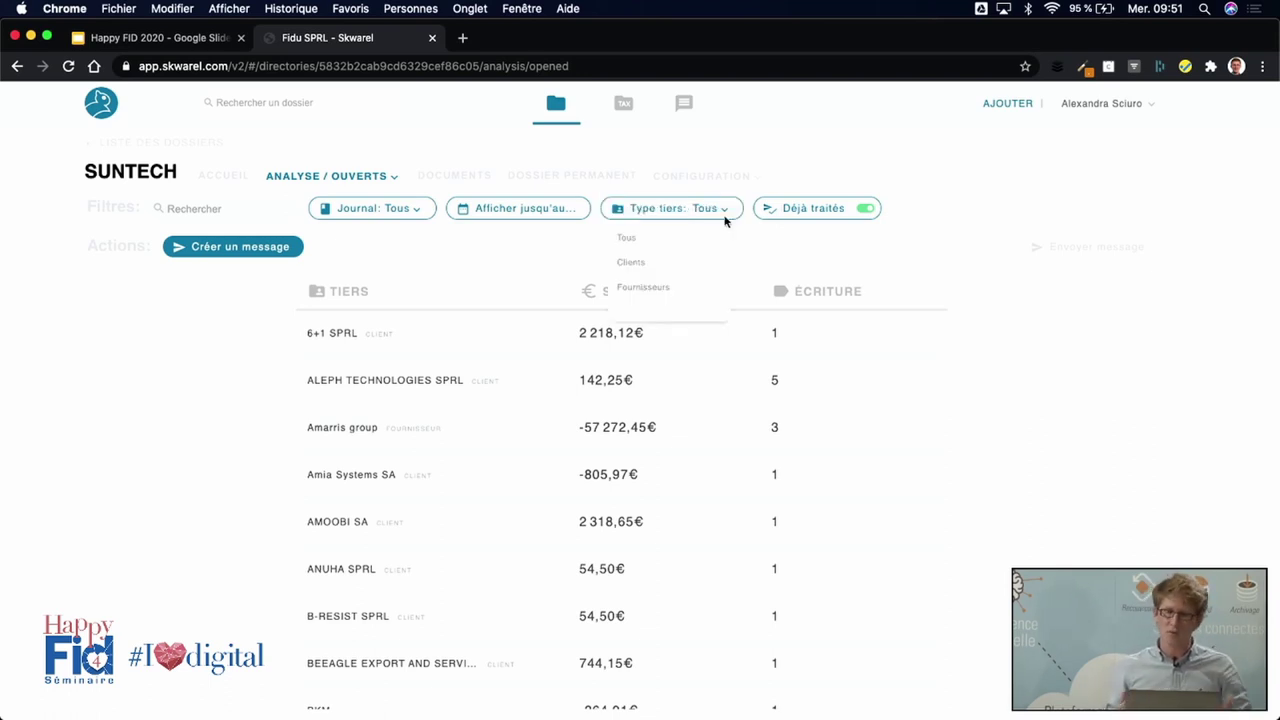
{"action": "left_click", "coordinate": [648, 290]}
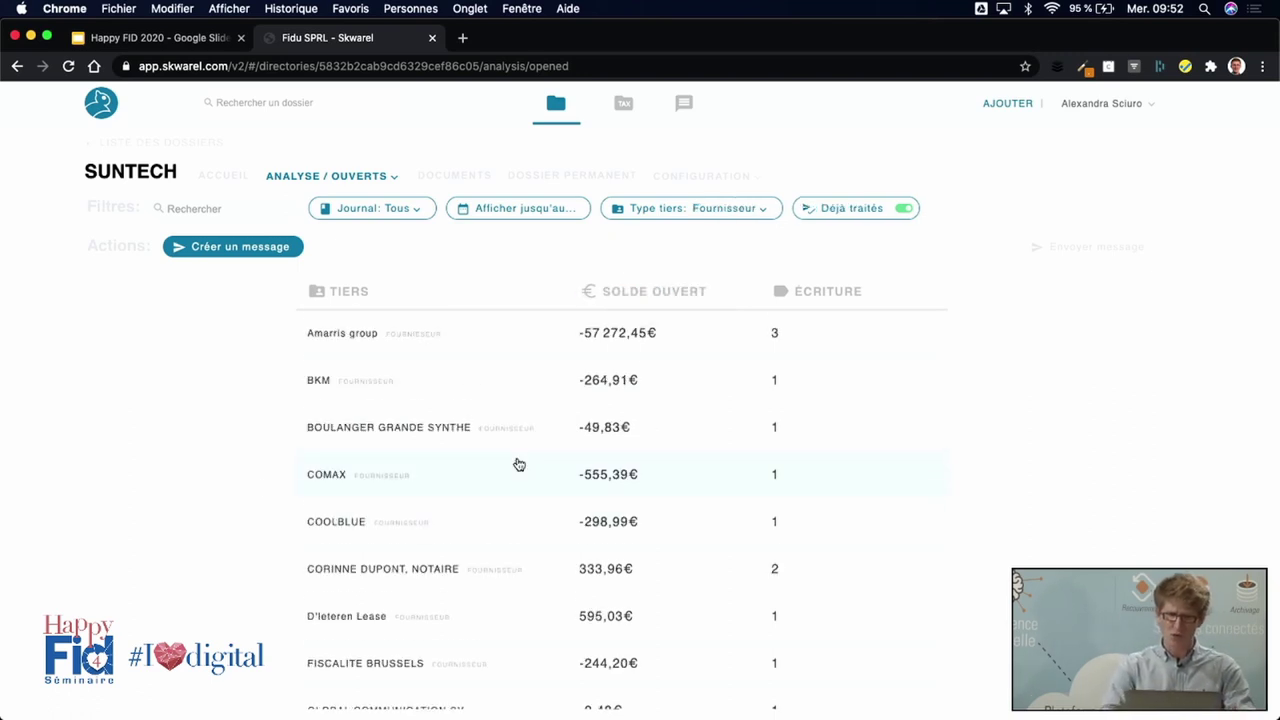
{"action": "scroll", "coordinate": [517, 463], "scroll_direction": "down", "scroll_amount": 3}
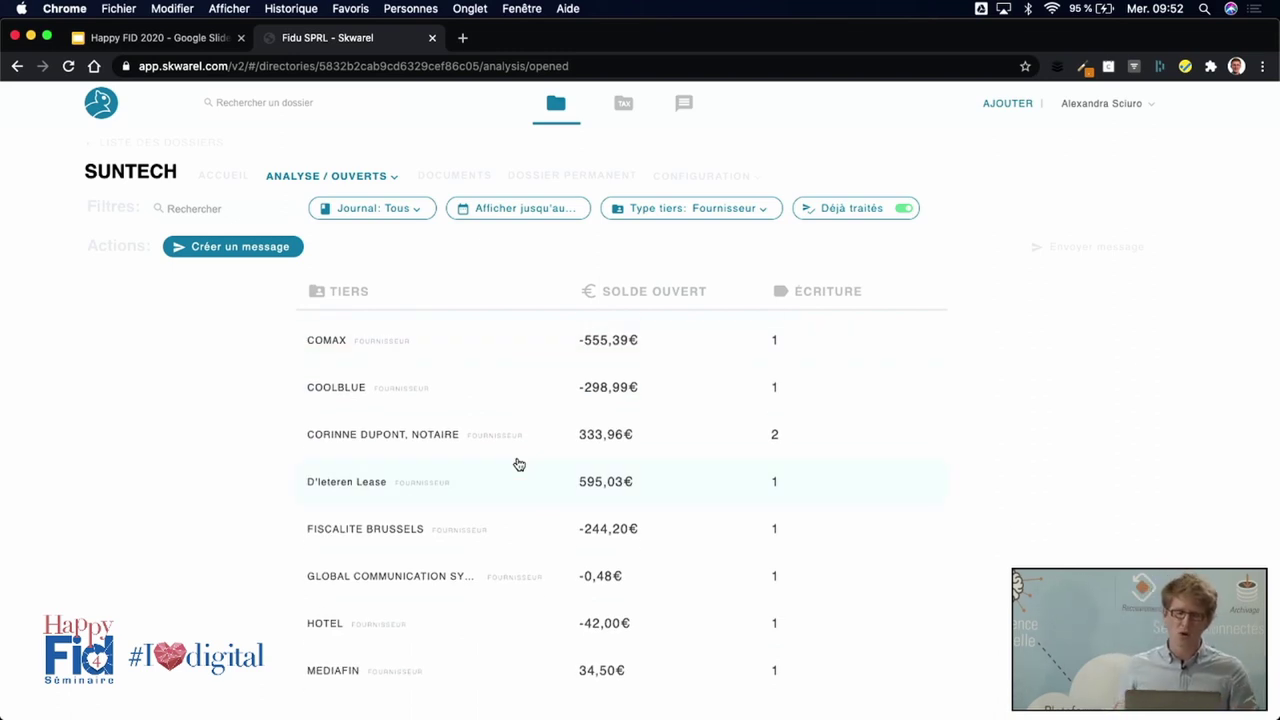
{"action": "left_click", "coordinate": [451, 357]}
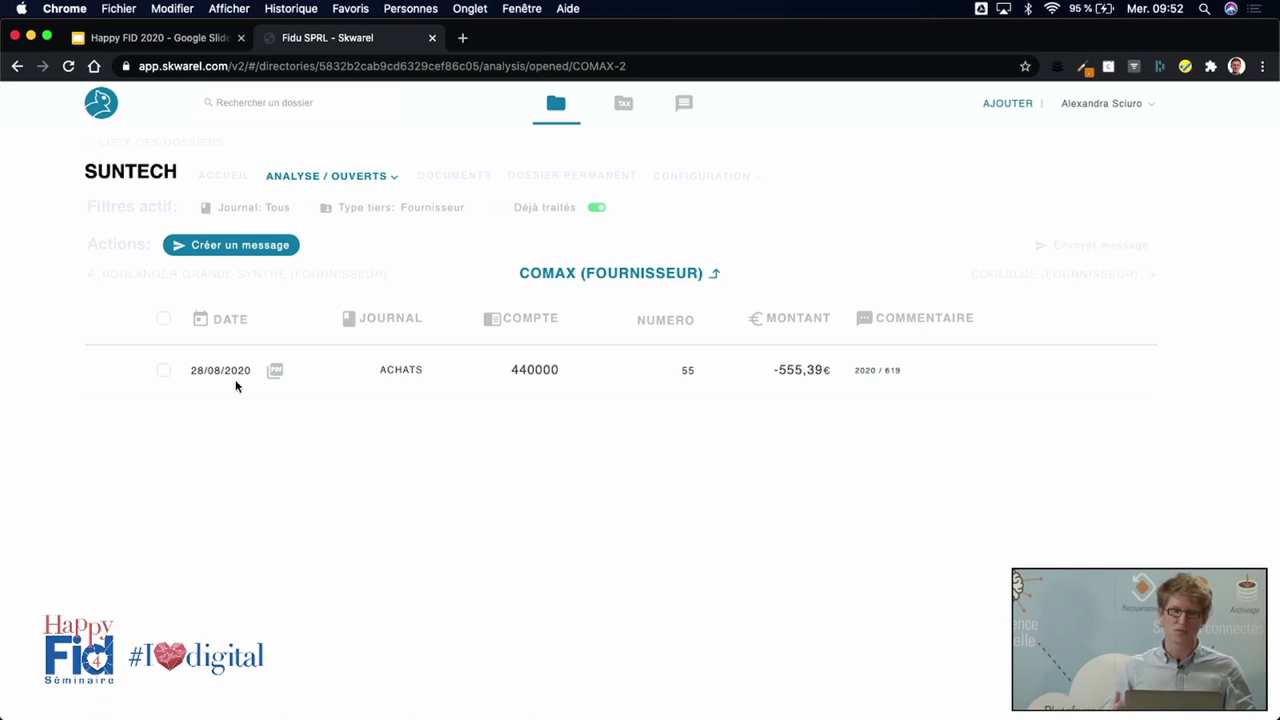
Create a Paiement manquant message on COMAX's -555,39€ entry and return to the supplier list.
{"action": "left_click", "coordinate": [163, 372]}
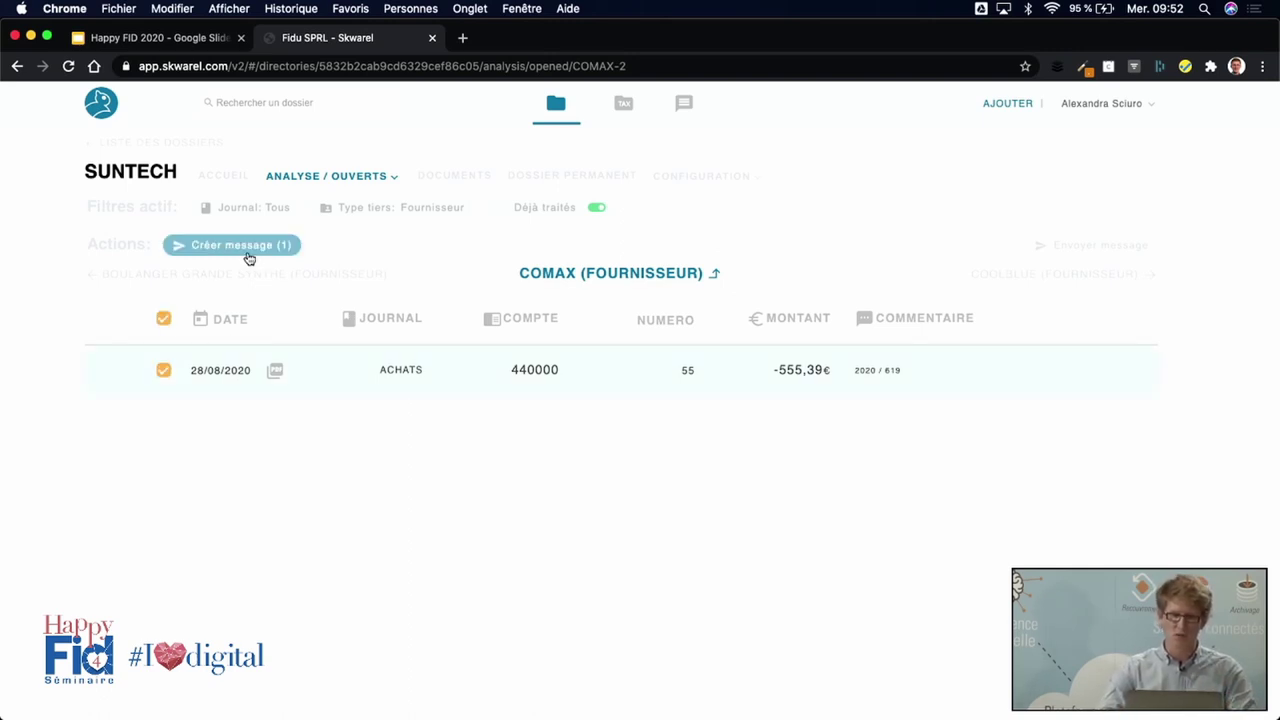
{"action": "left_click", "coordinate": [248, 253]}
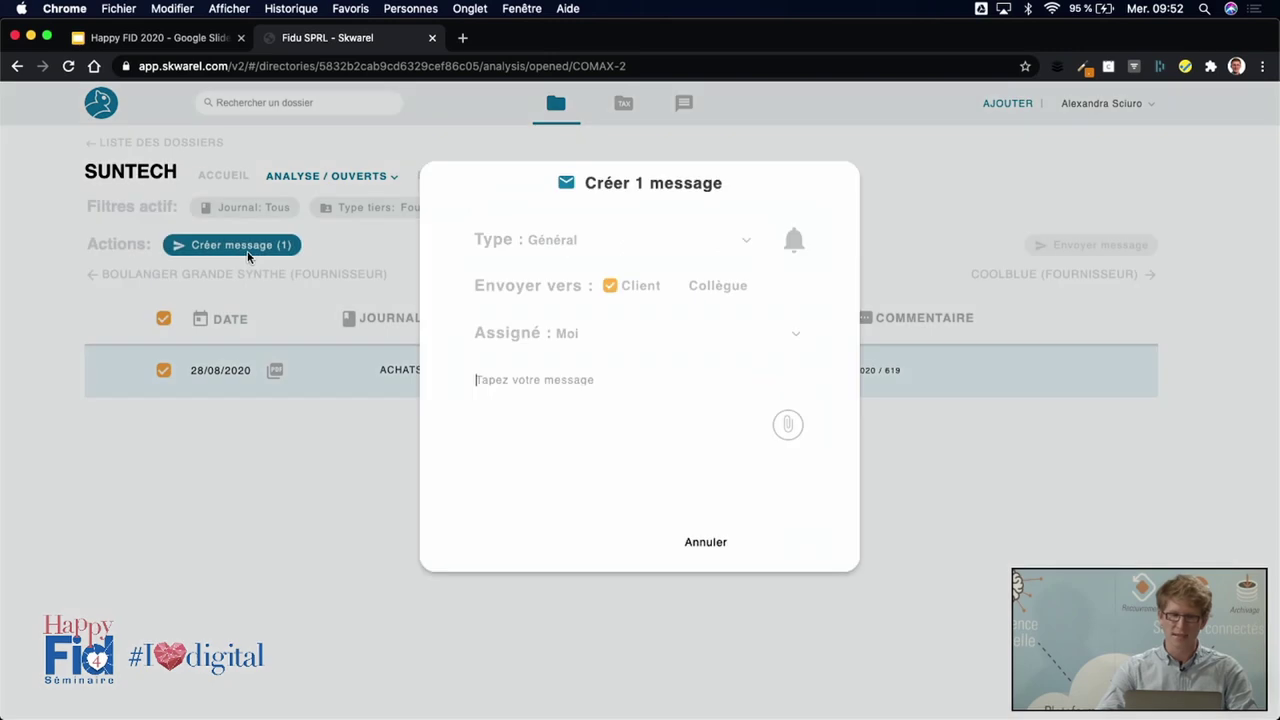
{"action": "left_click", "coordinate": [753, 249]}
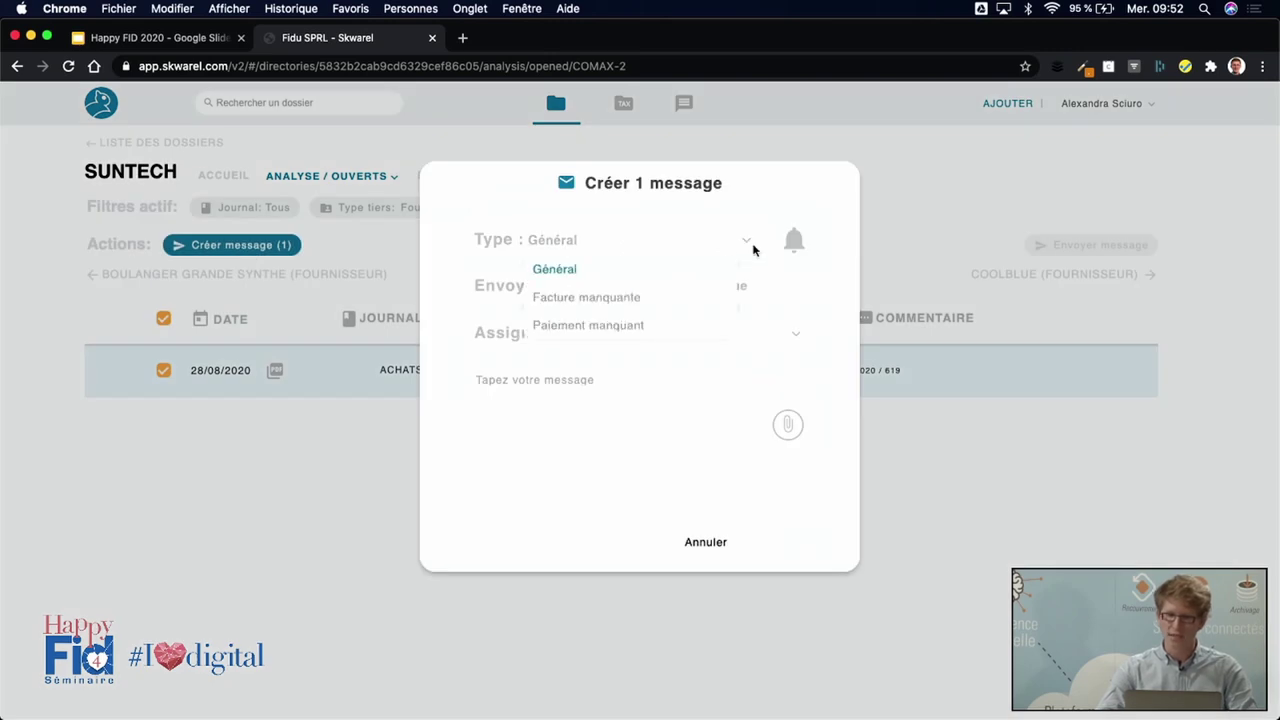
{"action": "left_click", "coordinate": [600, 327]}
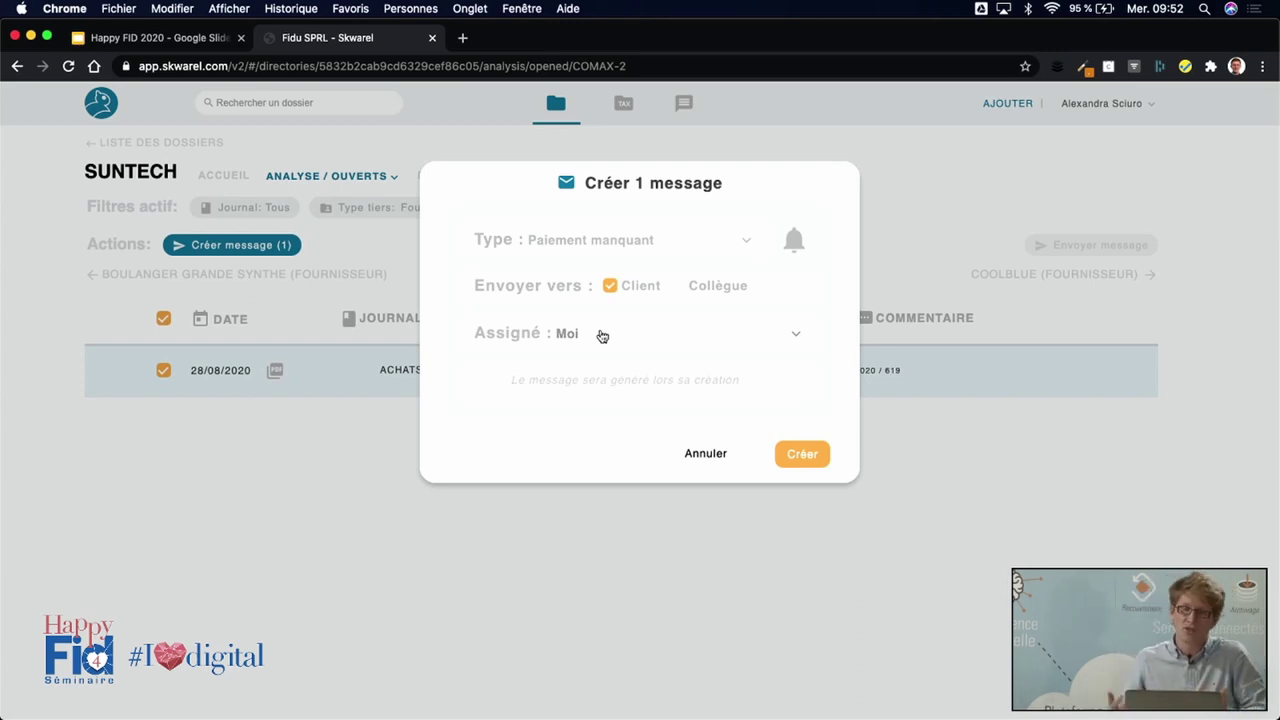
{"action": "left_click", "coordinate": [806, 453]}
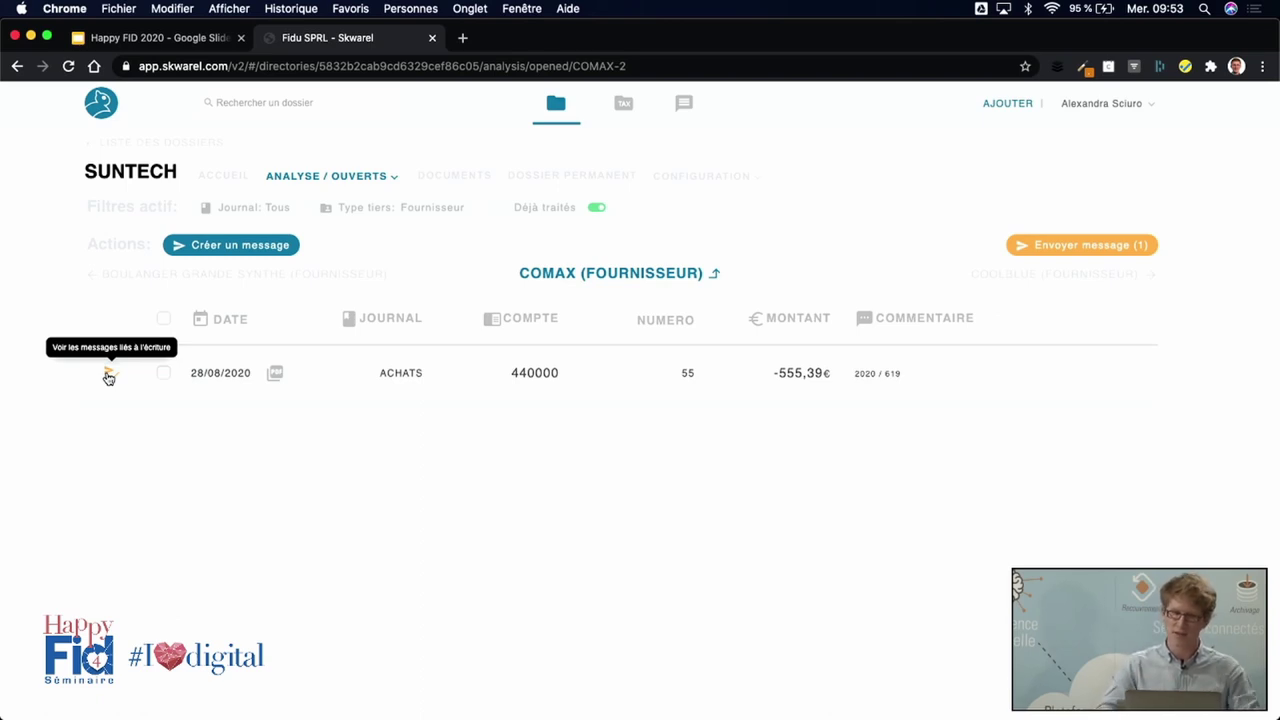
{"action": "left_click", "coordinate": [615, 277]}
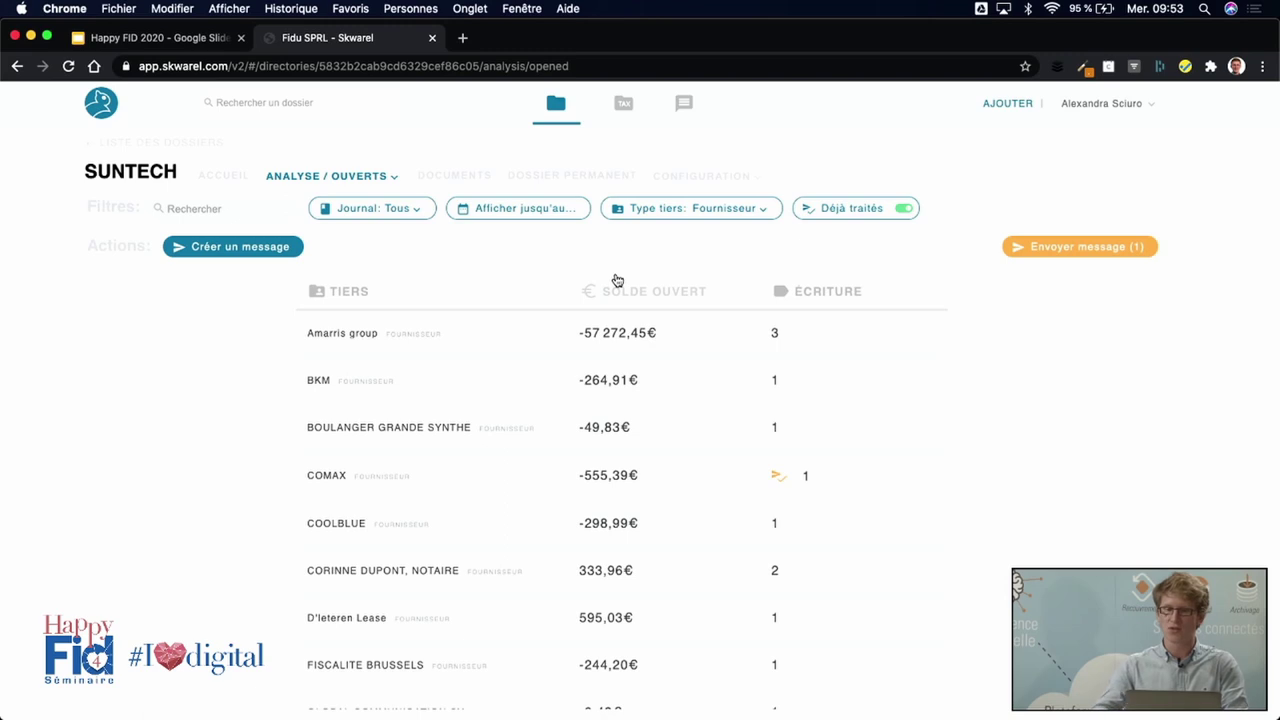
Hide Déjà traités entries and step from D'Ieteren Lease to Ordre des Comptables' 181,5€ entry.
{"action": "left_click", "coordinate": [903, 209]}
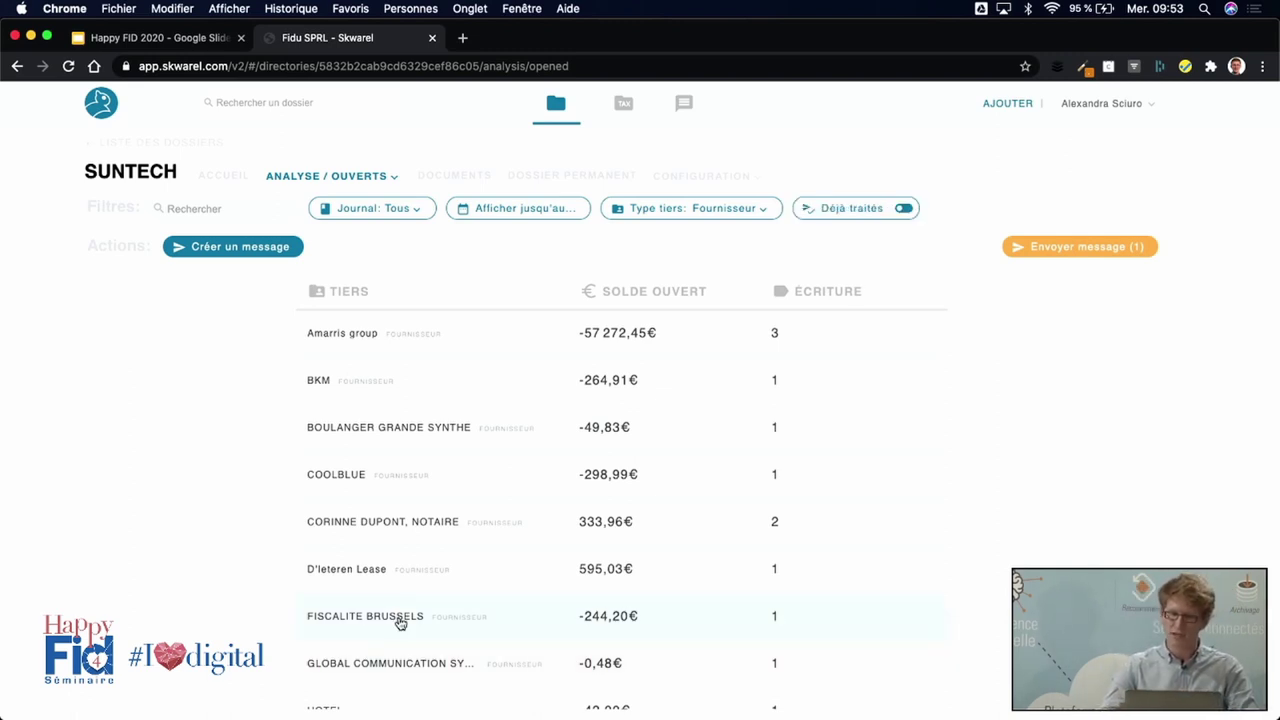
{"action": "left_click", "coordinate": [446, 571]}
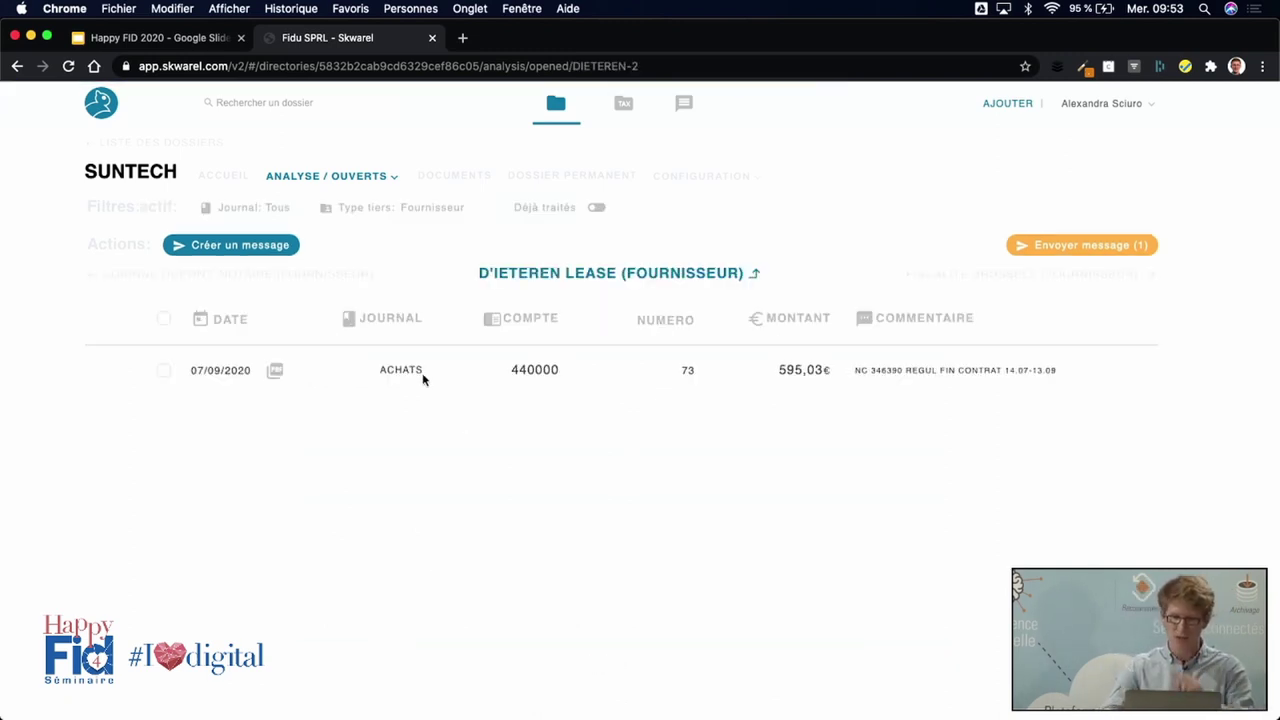
{"action": "left_click_drag", "start_coordinate": [394, 370], "coordinate": [423, 370]}
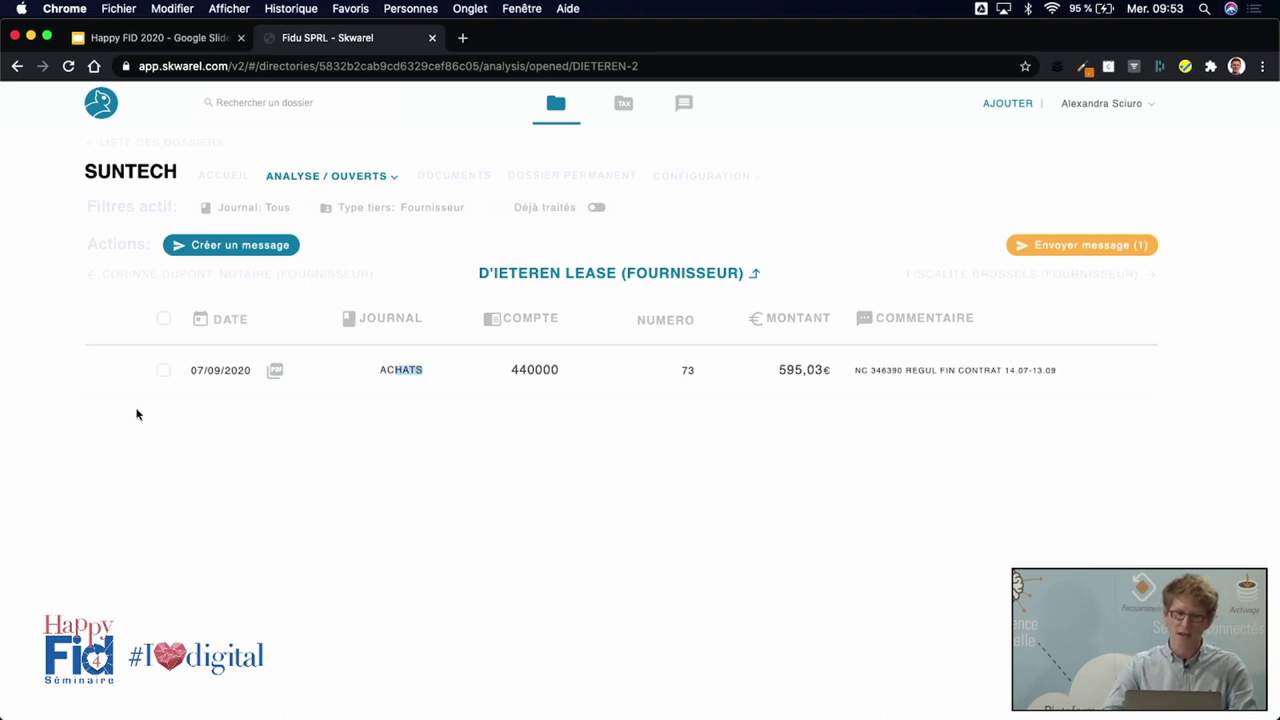
{"action": "left_click", "coordinate": [988, 283]}
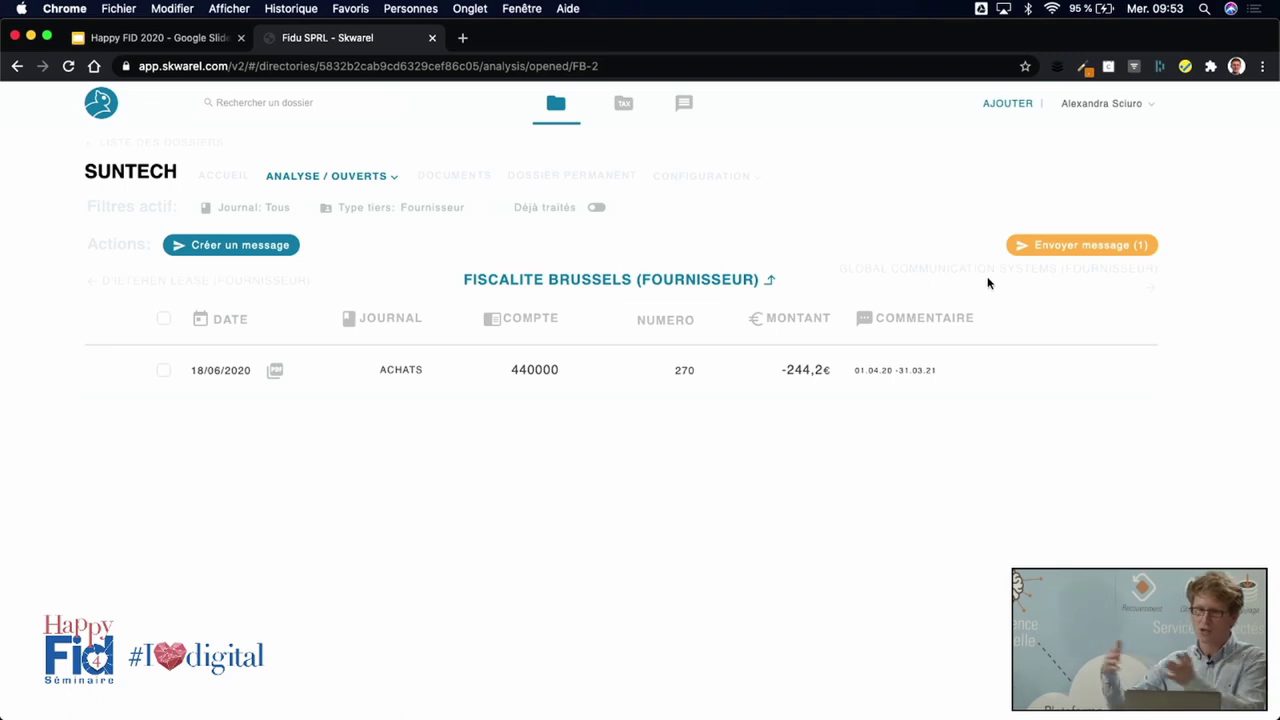
{"action": "left_click", "coordinate": [988, 283]}
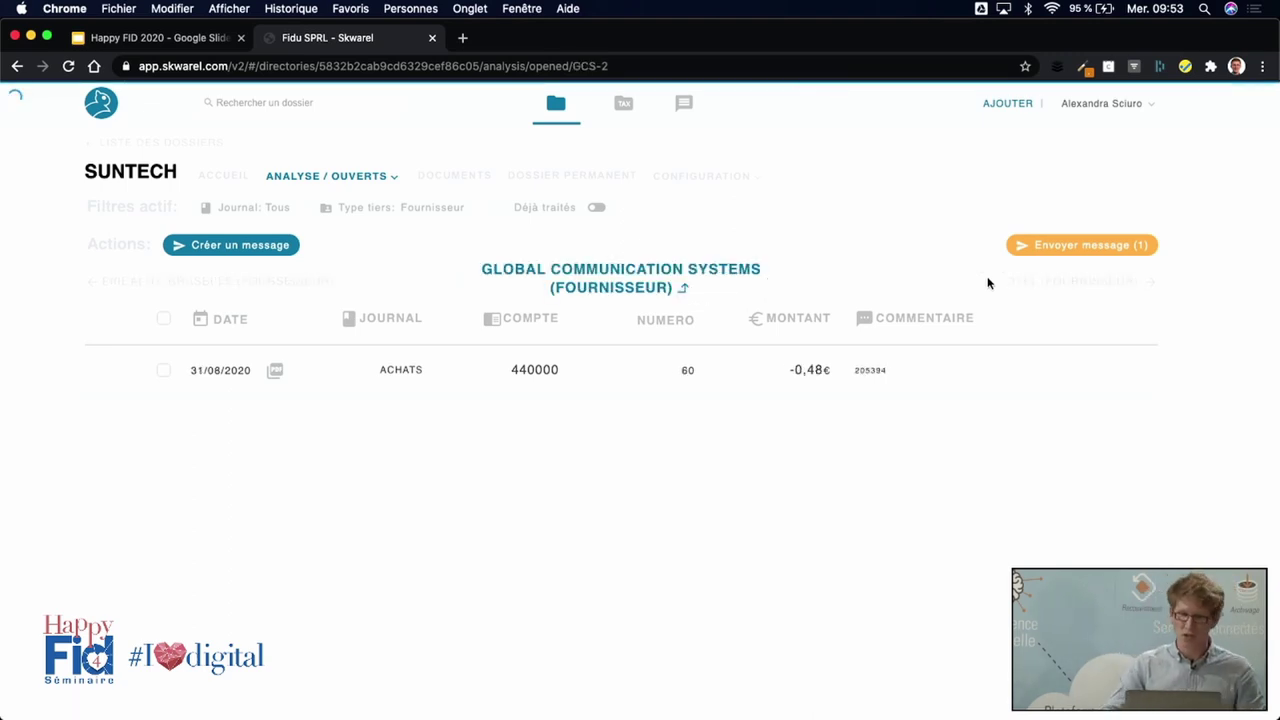
{"action": "left_click", "coordinate": [988, 283]}
{"action": "left_click", "coordinate": [988, 283]}
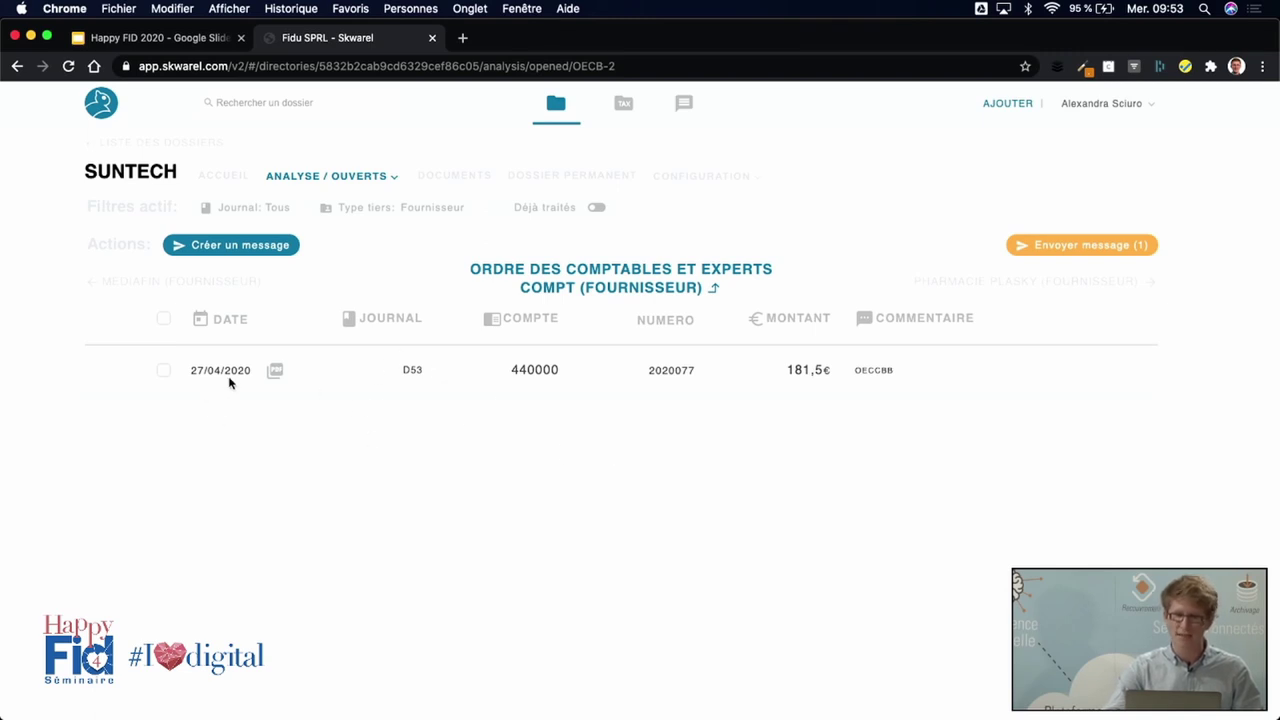
Create a missing-invoice message on the 181,5€ entry dated 27/04/2020.
{"action": "left_click", "coordinate": [163, 371]}
{"action": "left_click", "coordinate": [234, 252]}
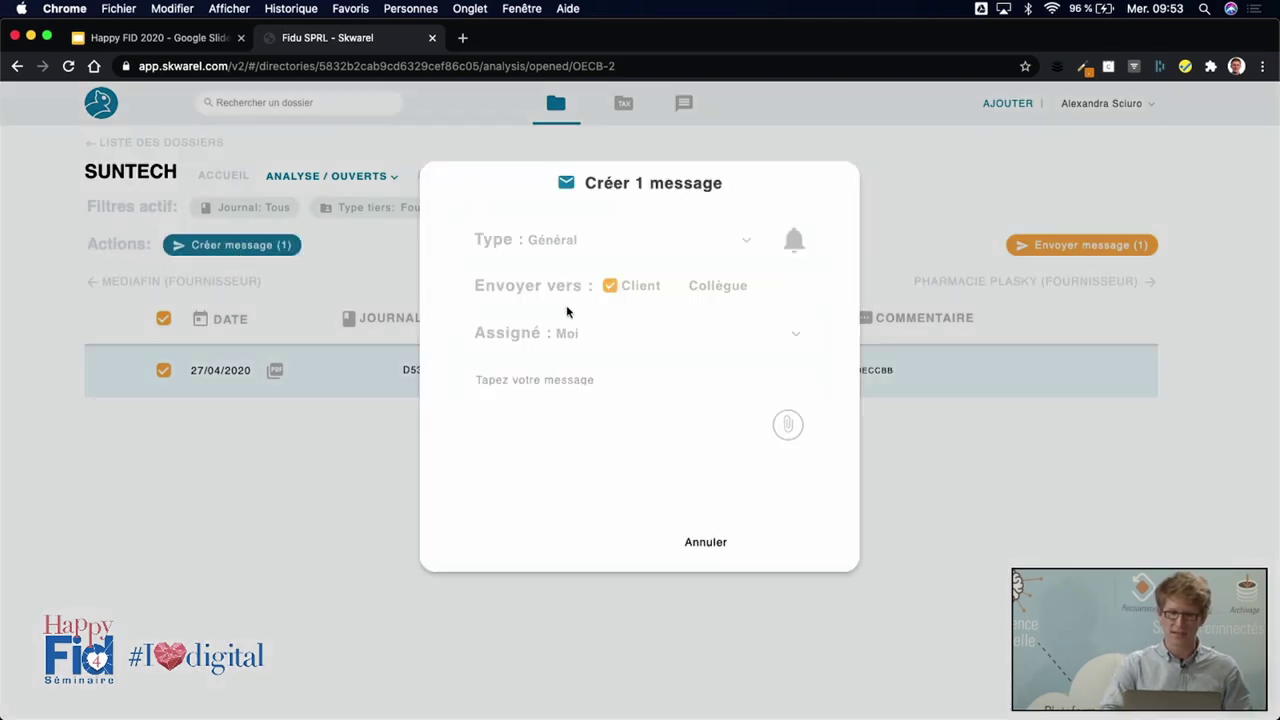
{"action": "left_click", "coordinate": [699, 246]}
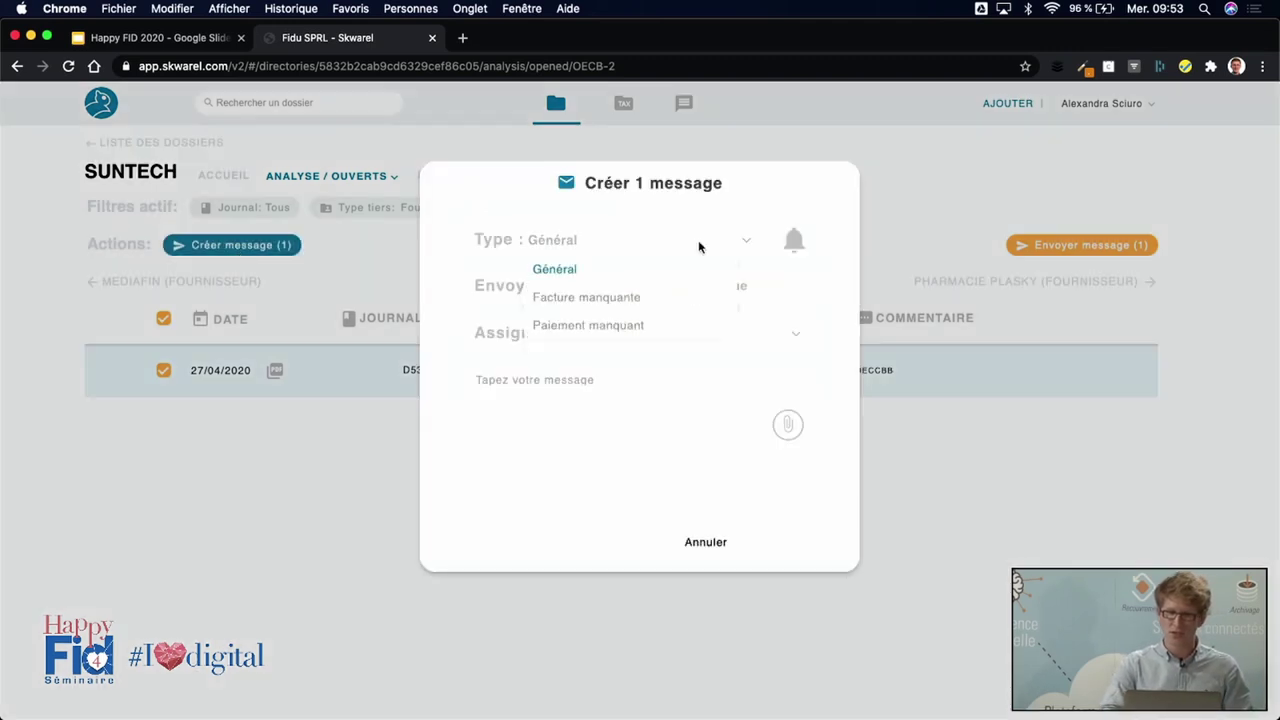
{"action": "left_click", "coordinate": [611, 303]}
{"action": "left_click", "coordinate": [805, 459]}
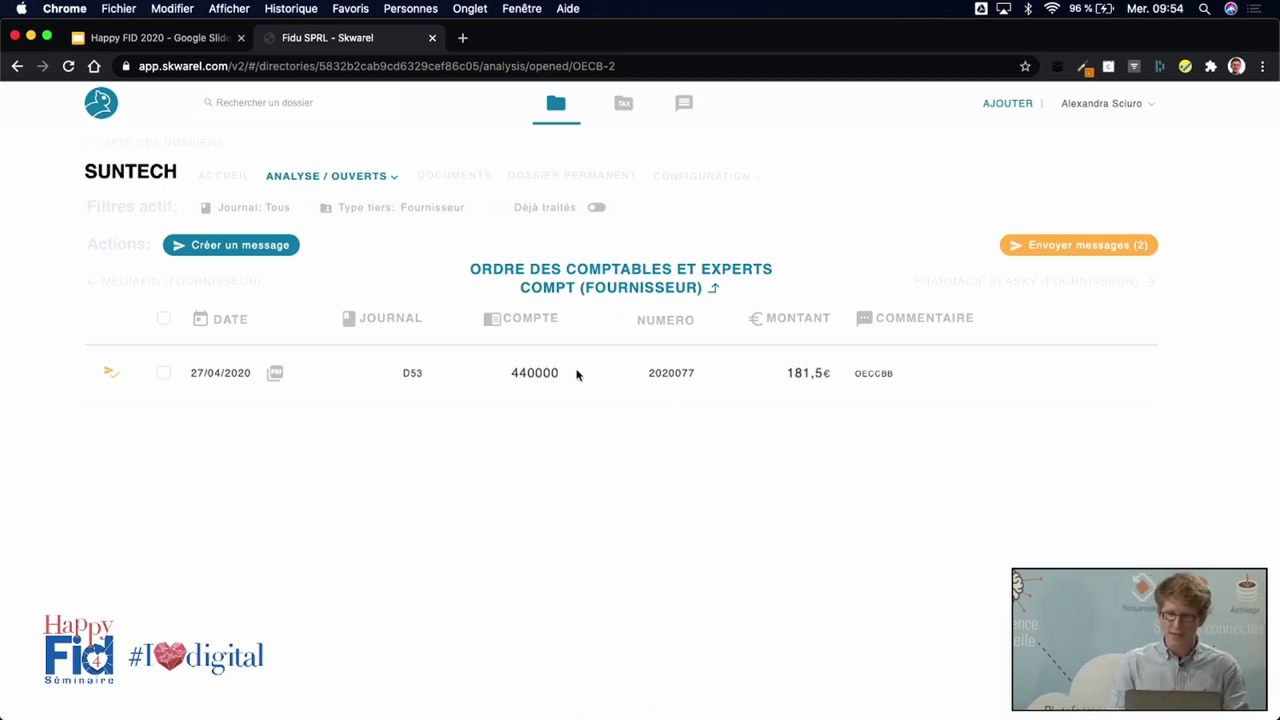
Send both pending messages, selecting Tous in the À envoyer list.
{"action": "left_click", "coordinate": [1067, 244]}
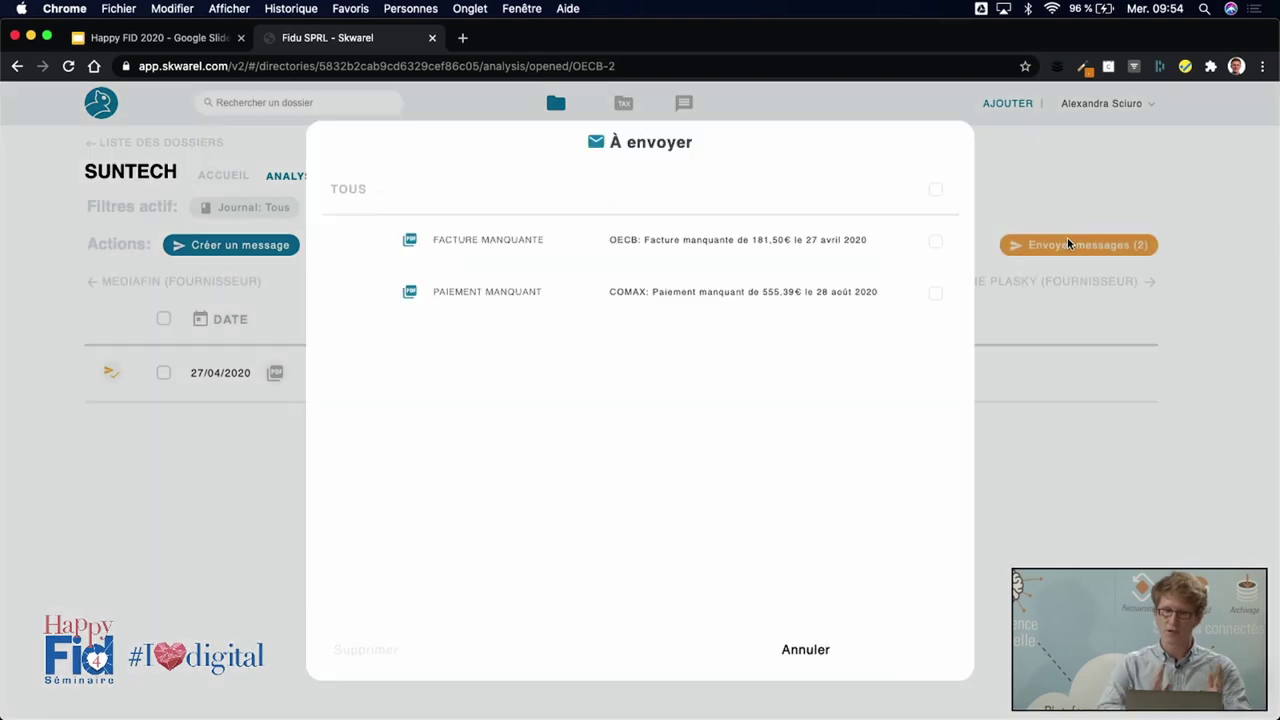
{"action": "left_click", "coordinate": [935, 189]}
{"action": "left_click", "coordinate": [912, 651]}
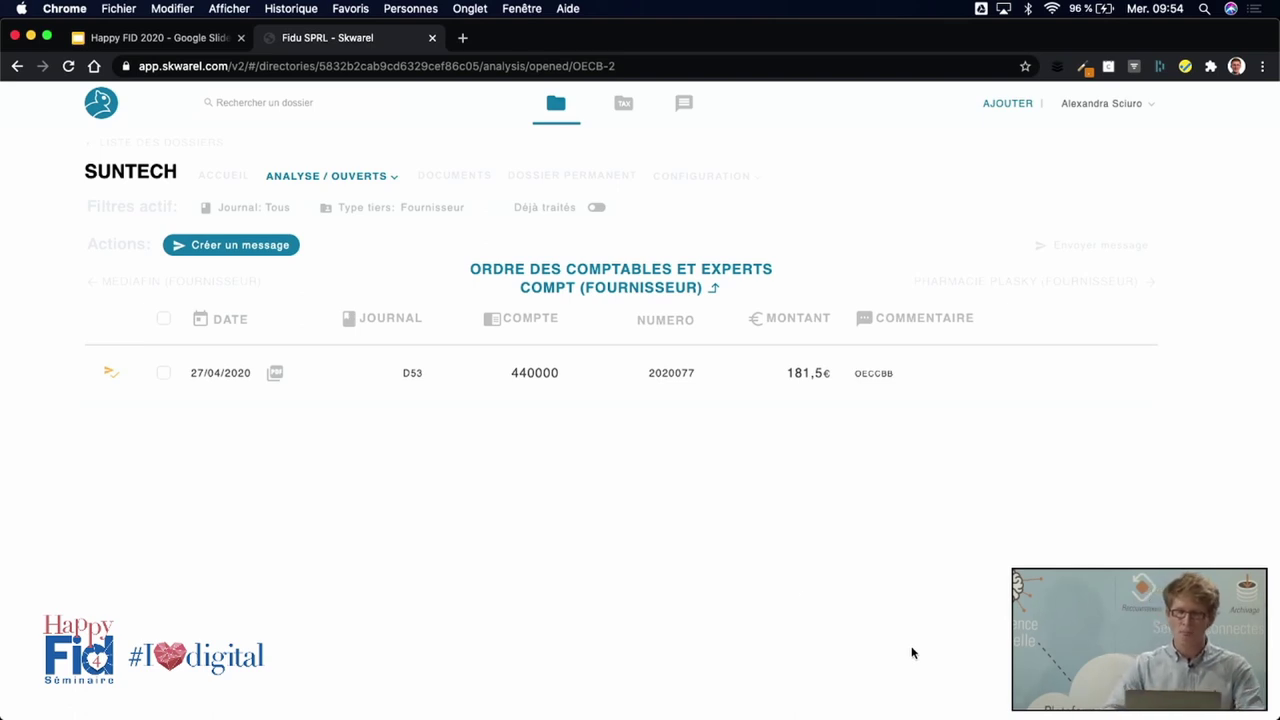
{"action": "left_click", "coordinate": [374, 177]}
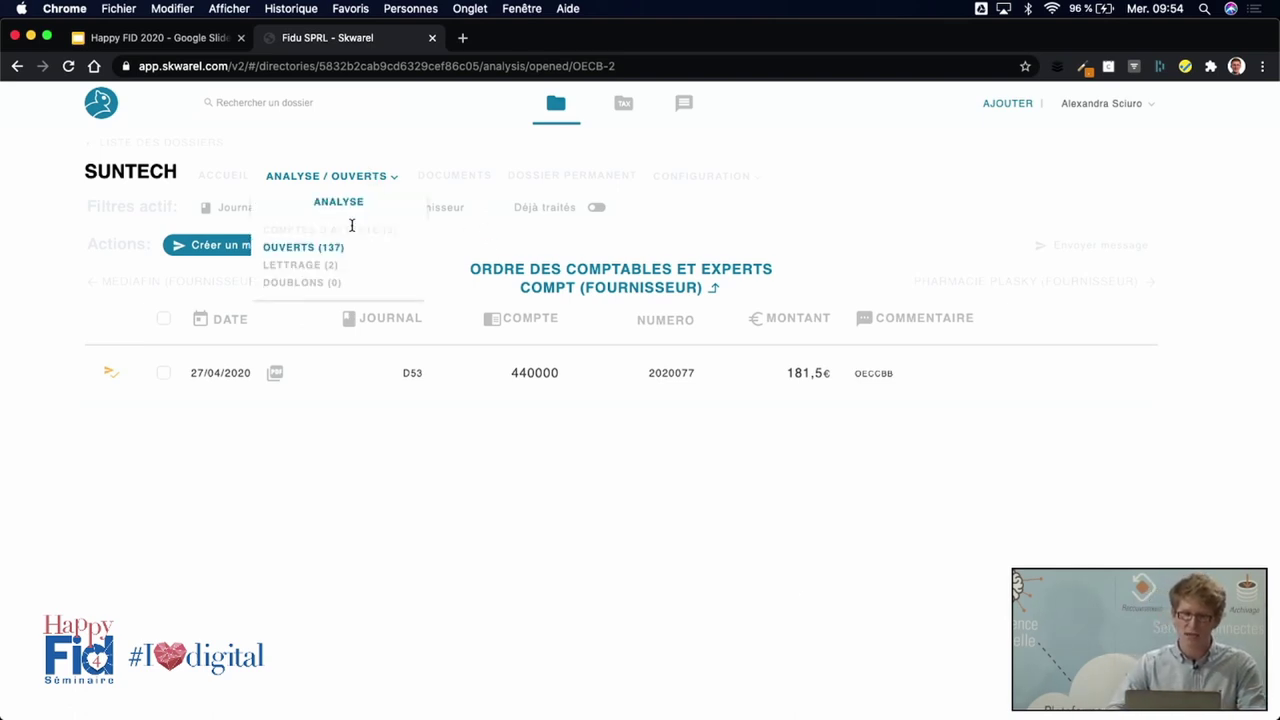
In Comptes d'attente, draft a colleague message on the 145,06€ entry: 'Pourrais-tu regader à cette écriture?'.
{"action": "left_click", "coordinate": [350, 229]}
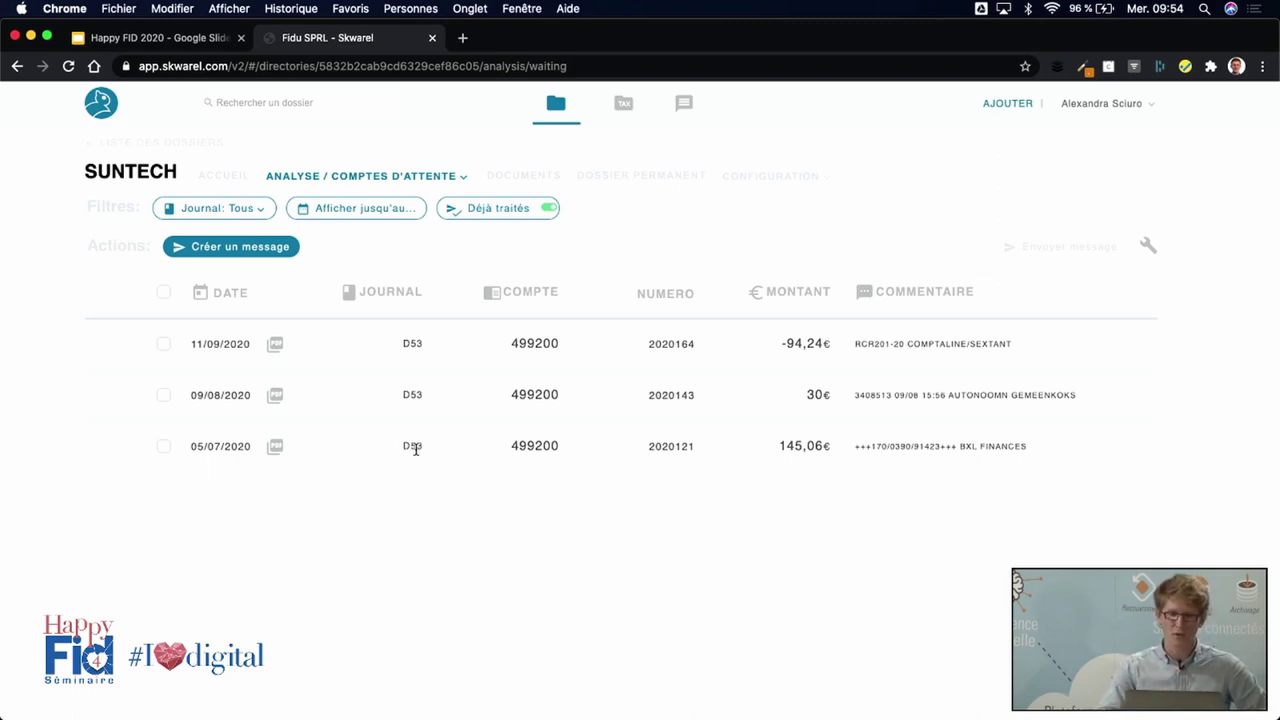
{"action": "left_click", "coordinate": [164, 448]}
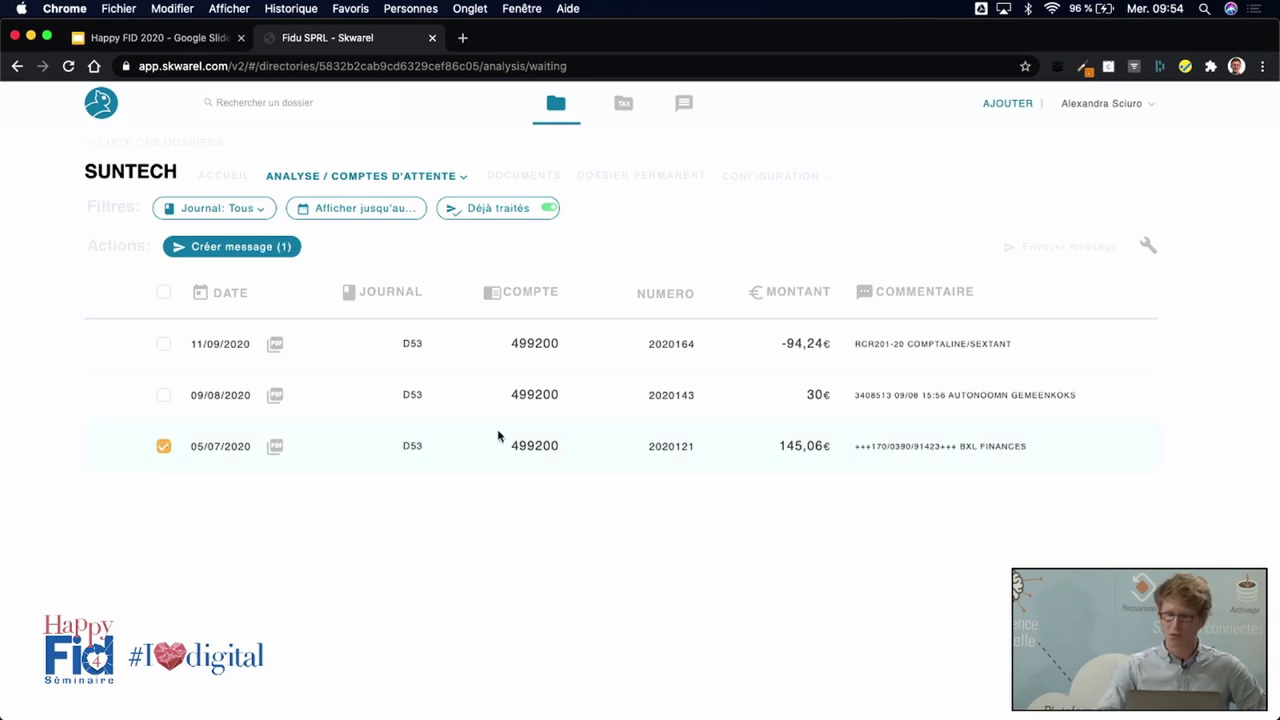
{"action": "left_click", "coordinate": [259, 252]}
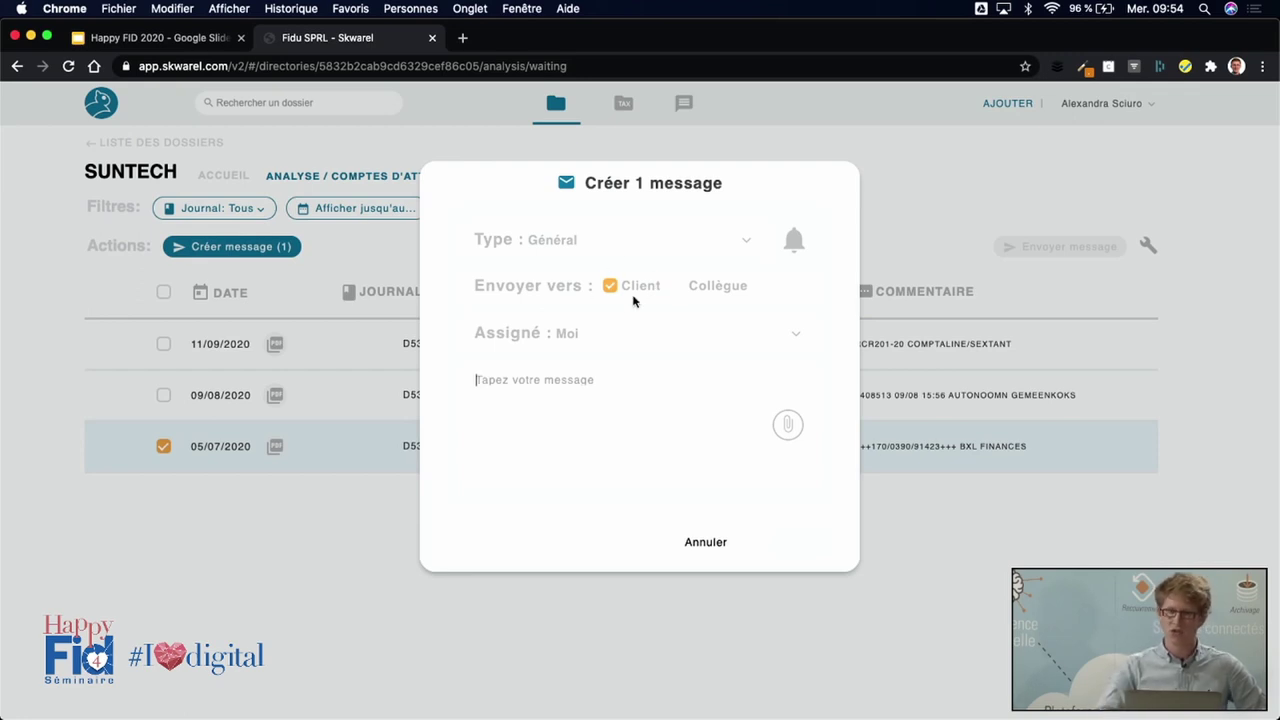
{"action": "left_click", "coordinate": [680, 289]}
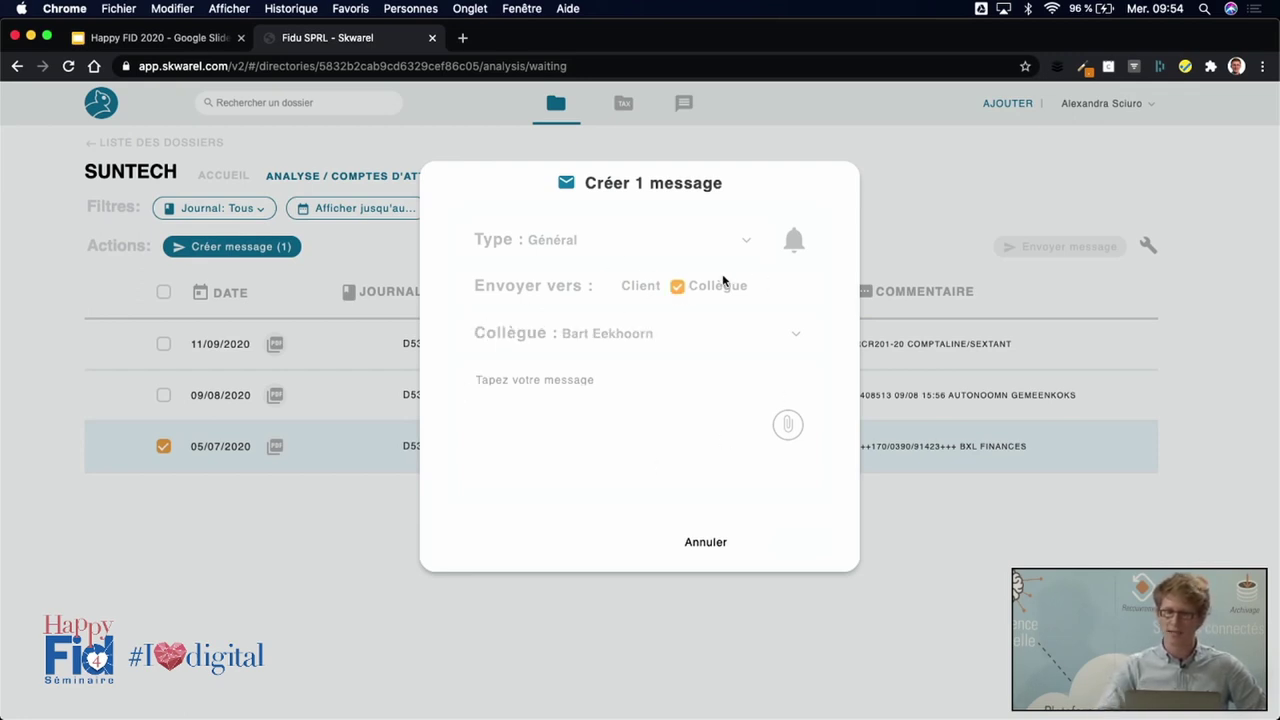
{"action": "left_click", "coordinate": [743, 339]}
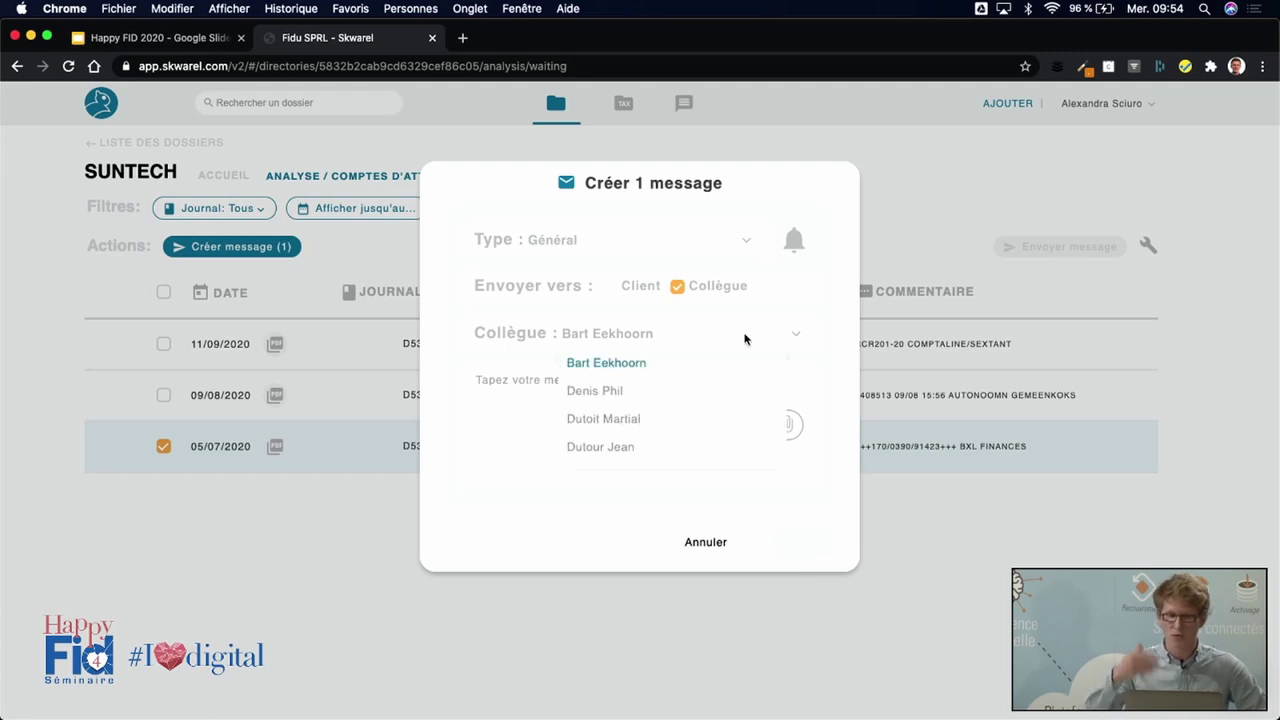
{"action": "left_click", "coordinate": [606, 447]}
{"action": "left_click", "coordinate": [560, 388]}
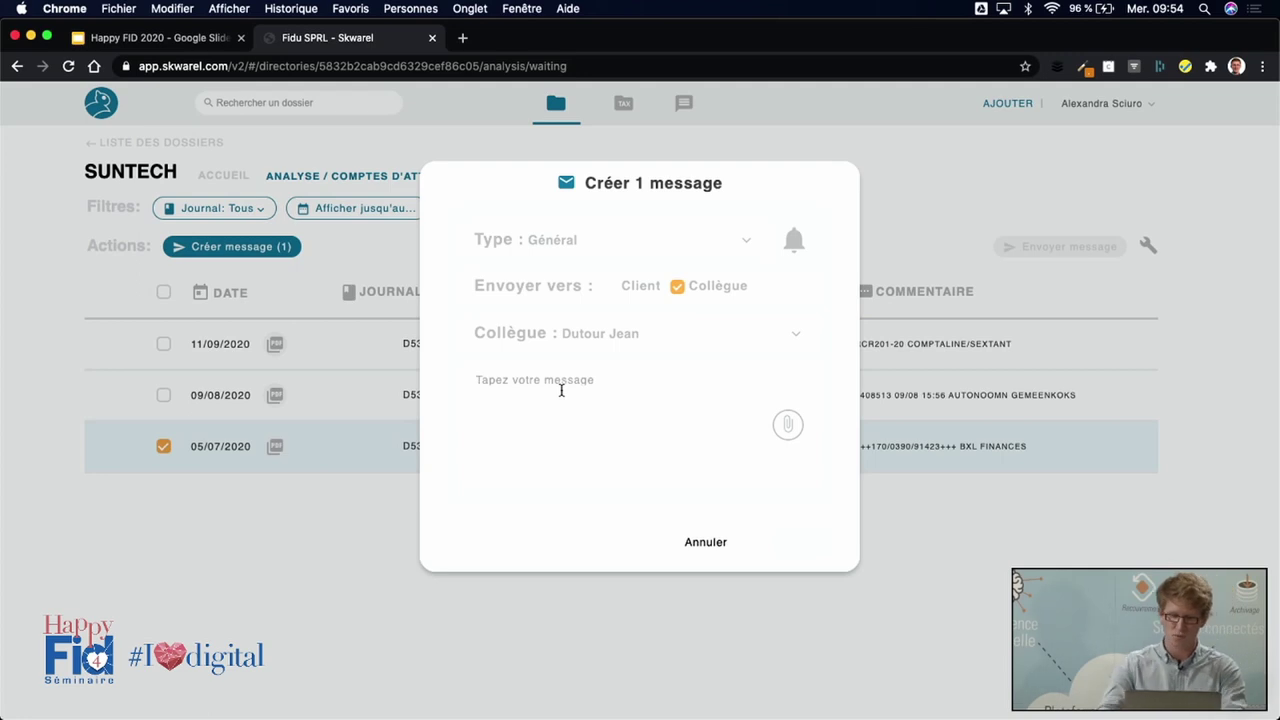
{"action": "type", "text": "Pourrais-tu"}
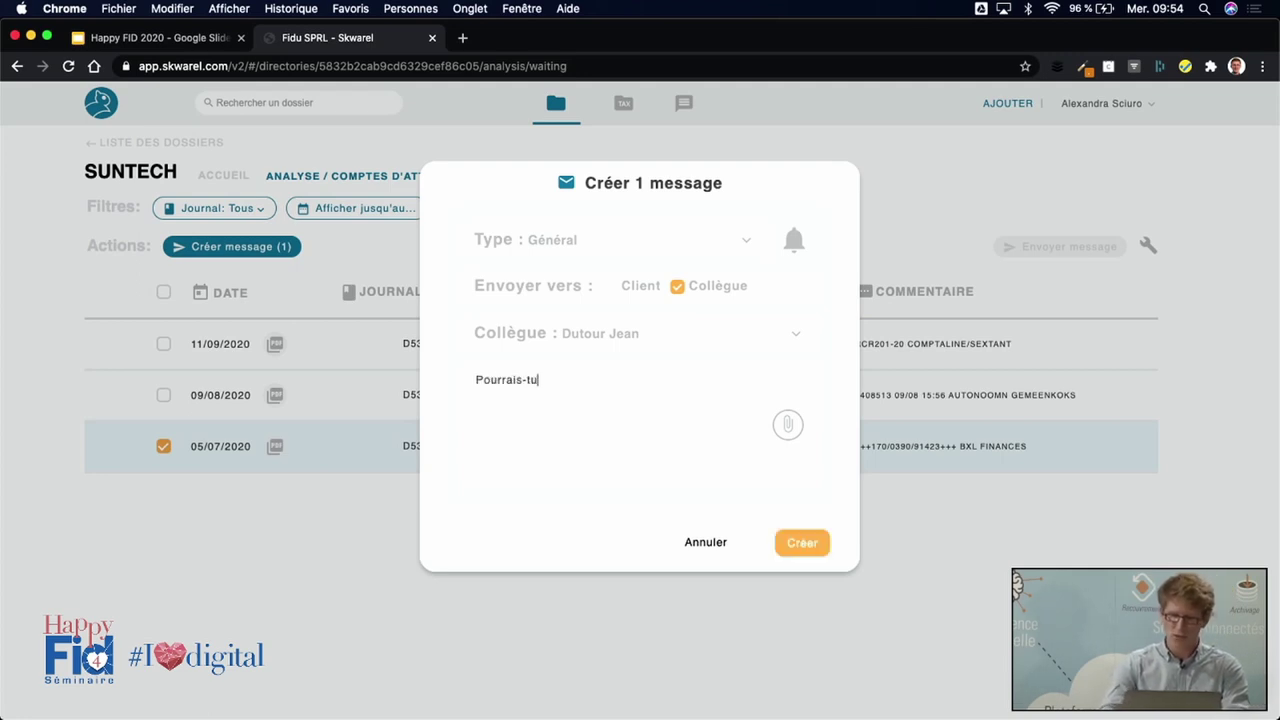
{"action": "type", "text": " regader à"}
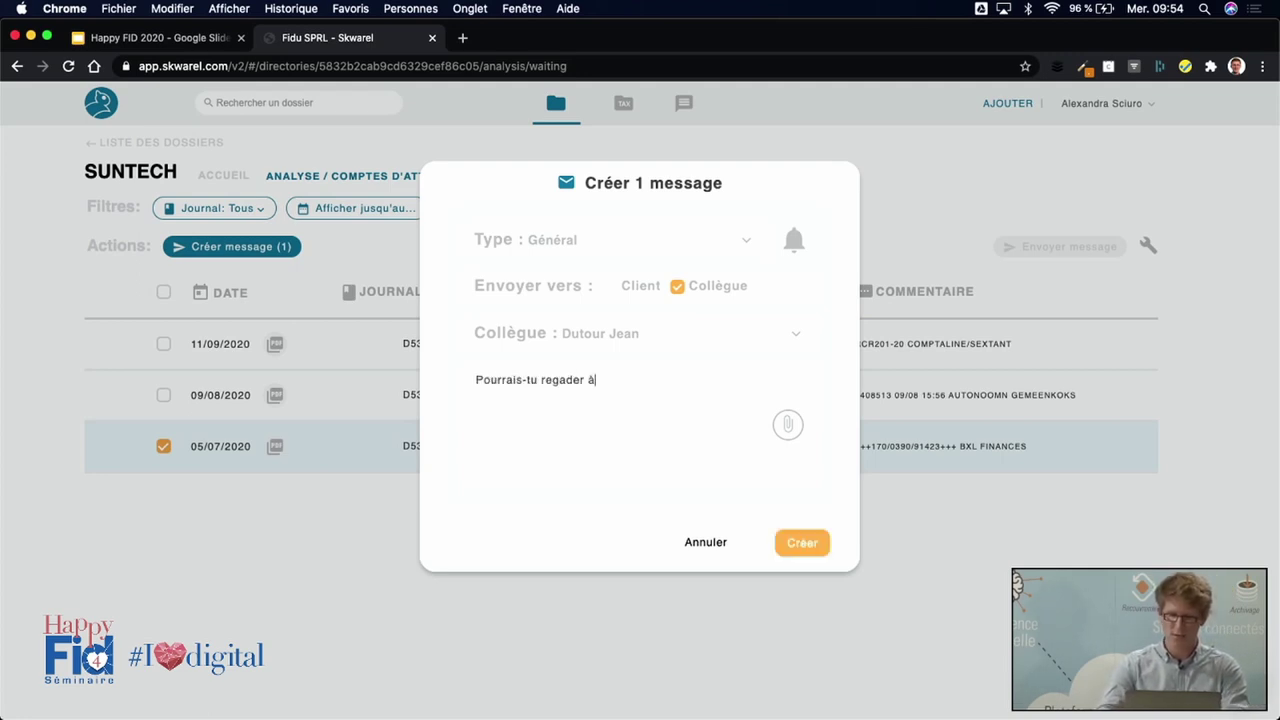
{"action": "type", "text": " cette écriture?."}
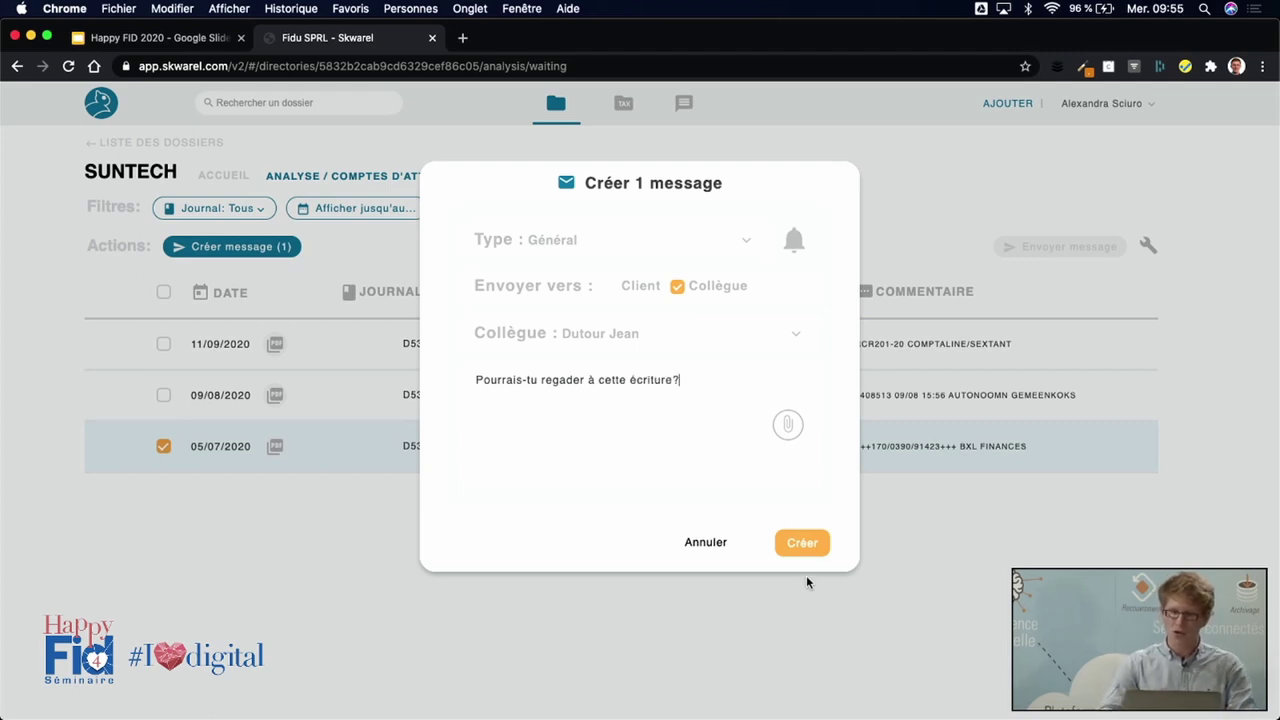
{"action": "left_click", "coordinate": [805, 543]}
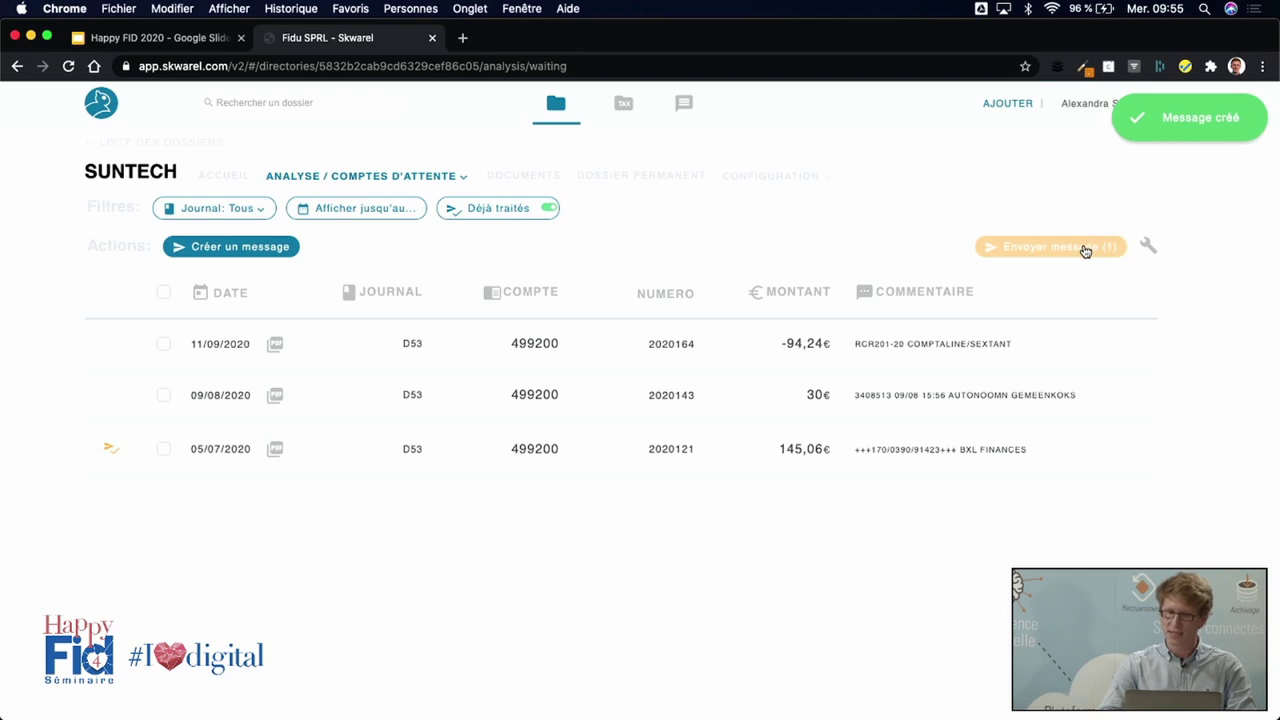
Send the pending colleague message and return to SUNTECH's ACCUEIL dashboard.
{"action": "left_click", "coordinate": [1085, 248]}
{"action": "left_click", "coordinate": [936, 192]}
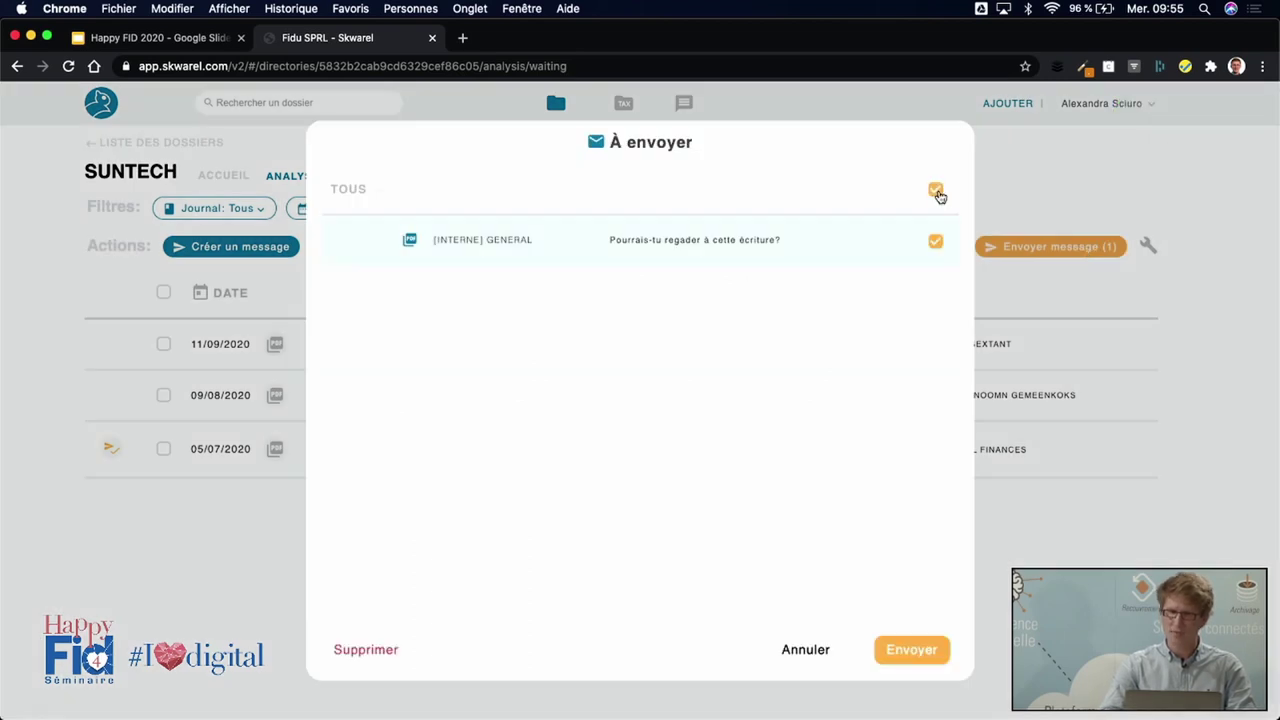
{"action": "left_click", "coordinate": [911, 650]}
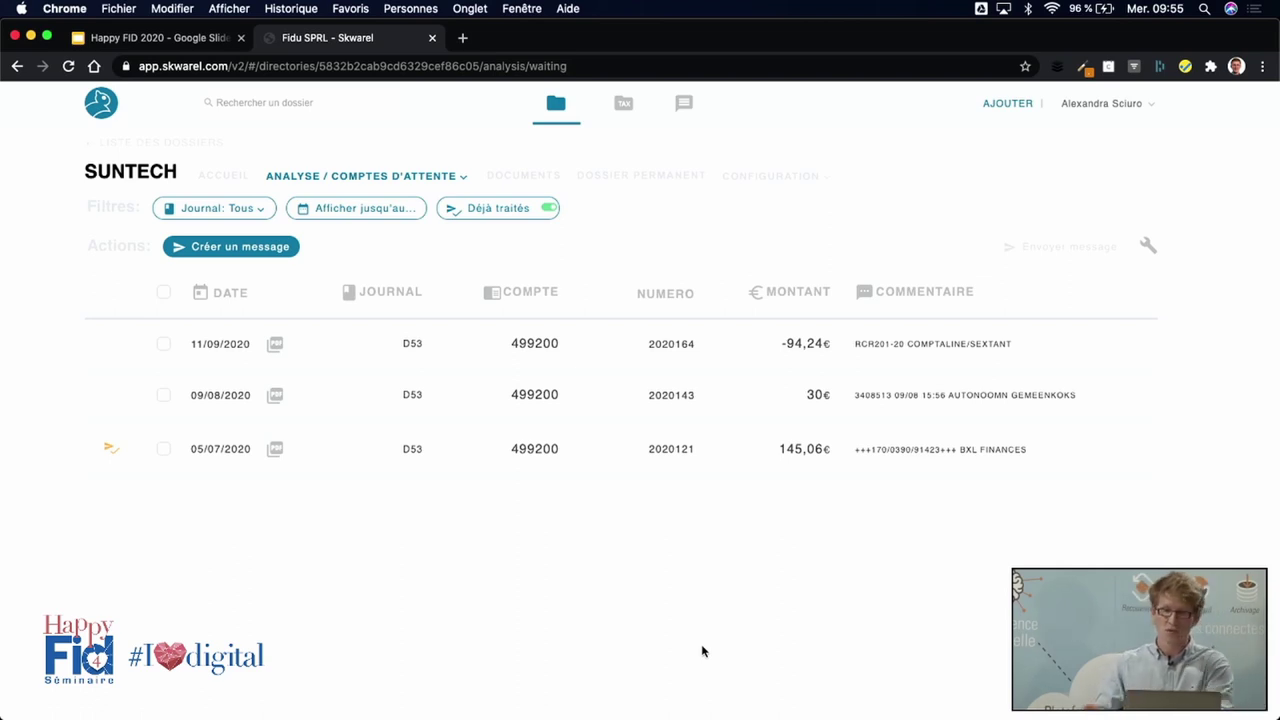
{"action": "left_click", "coordinate": [224, 176]}
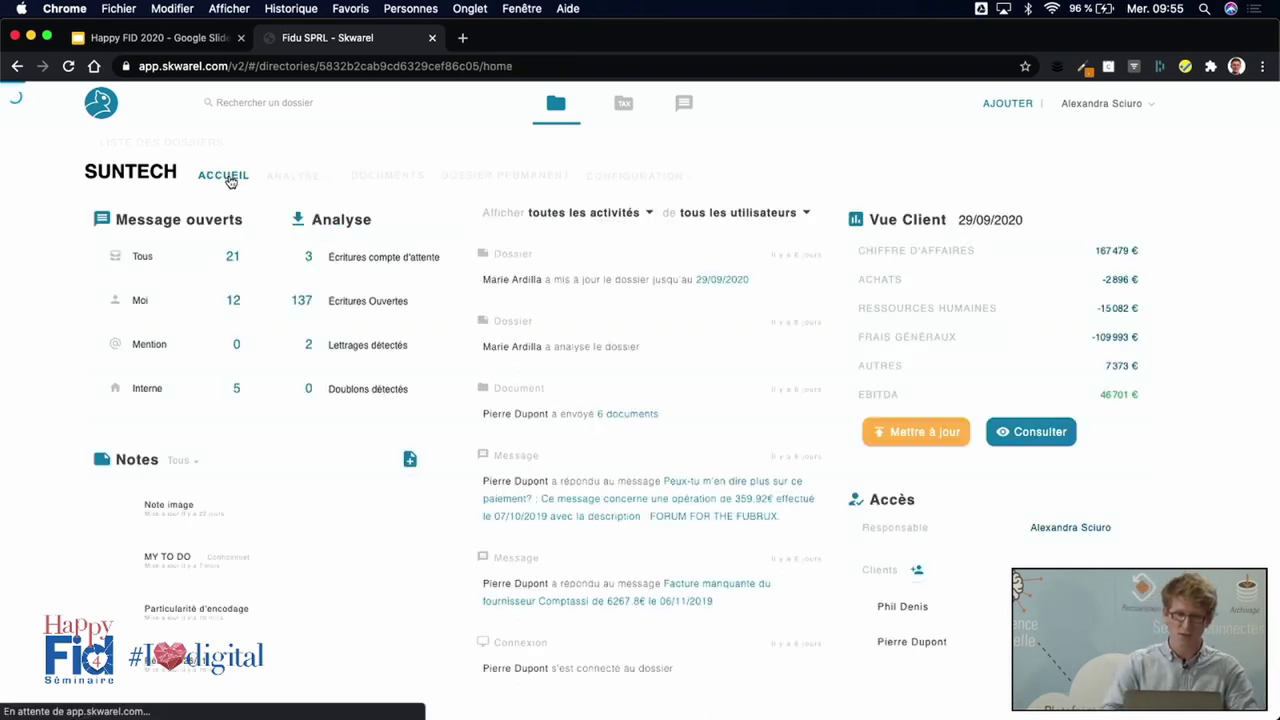
Load the app.skwarel.com login page in a new browser tab.
{"action": "left_click_drag", "start_coordinate": [885, 642], "coordinate": [972, 651]}
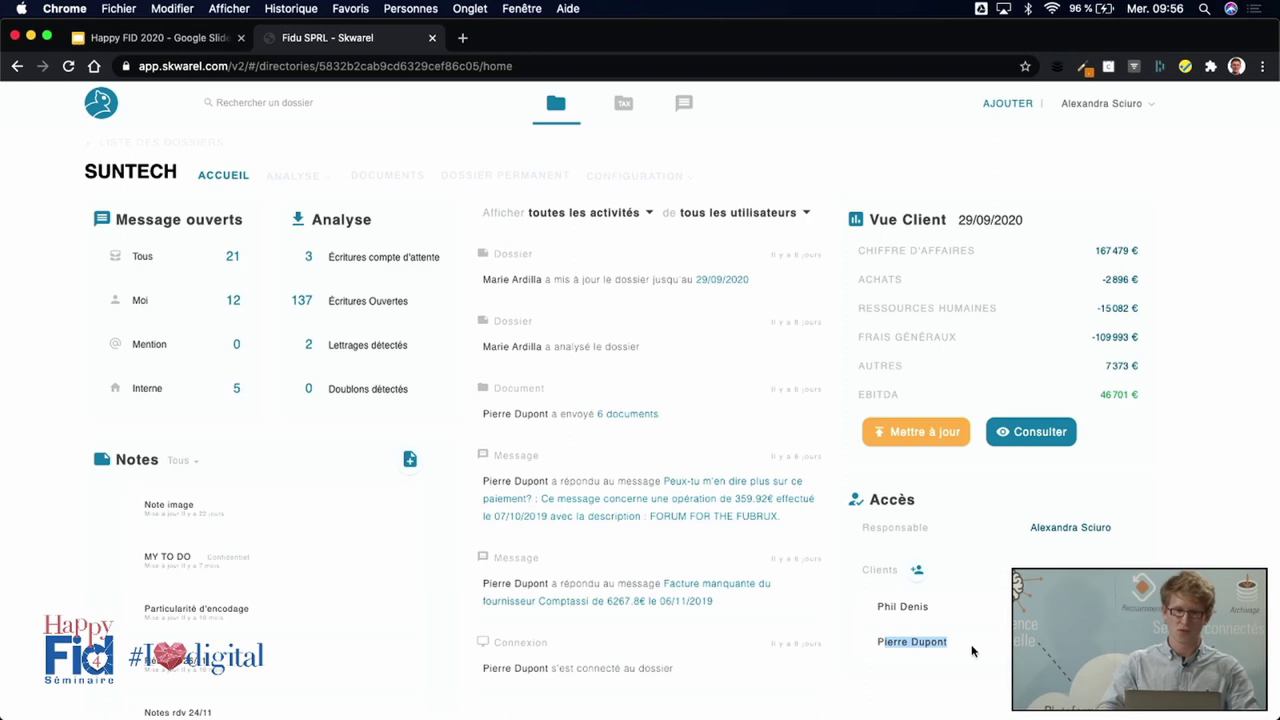
{"action": "left_click", "coordinate": [462, 38]}
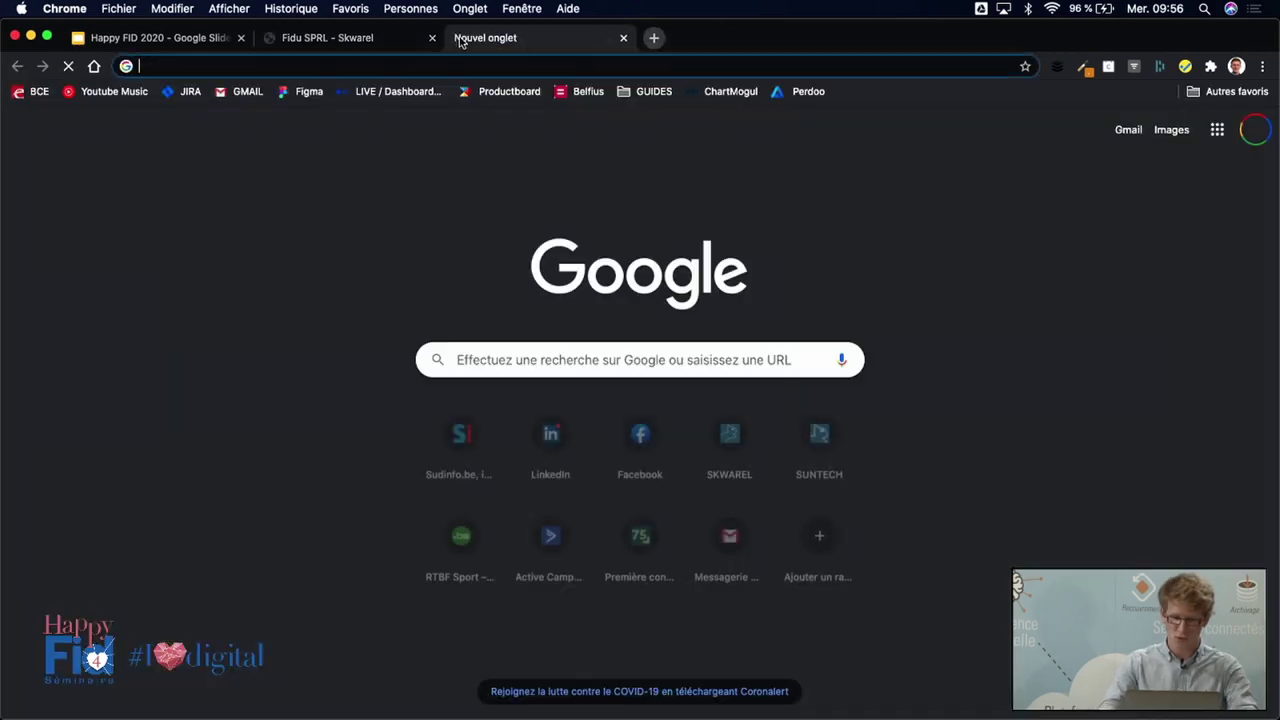
{"action": "type", "text": "ap"}
{"action": "key", "text": "Return"}
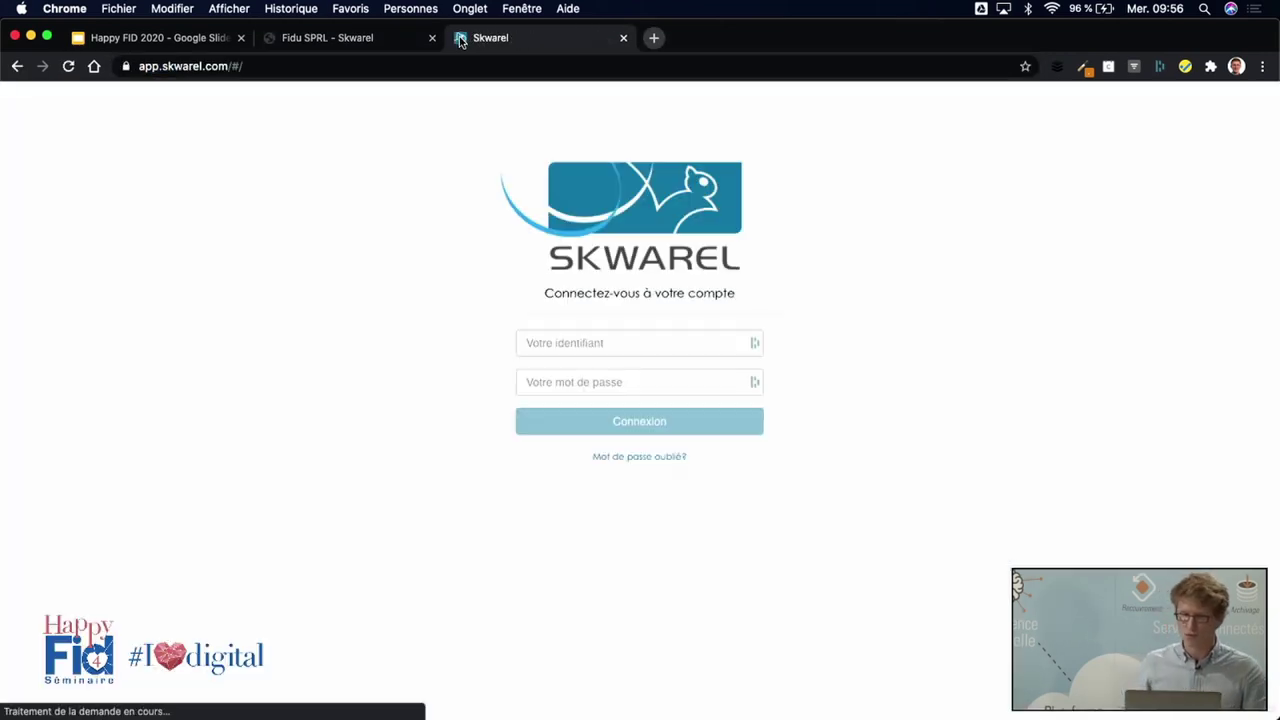
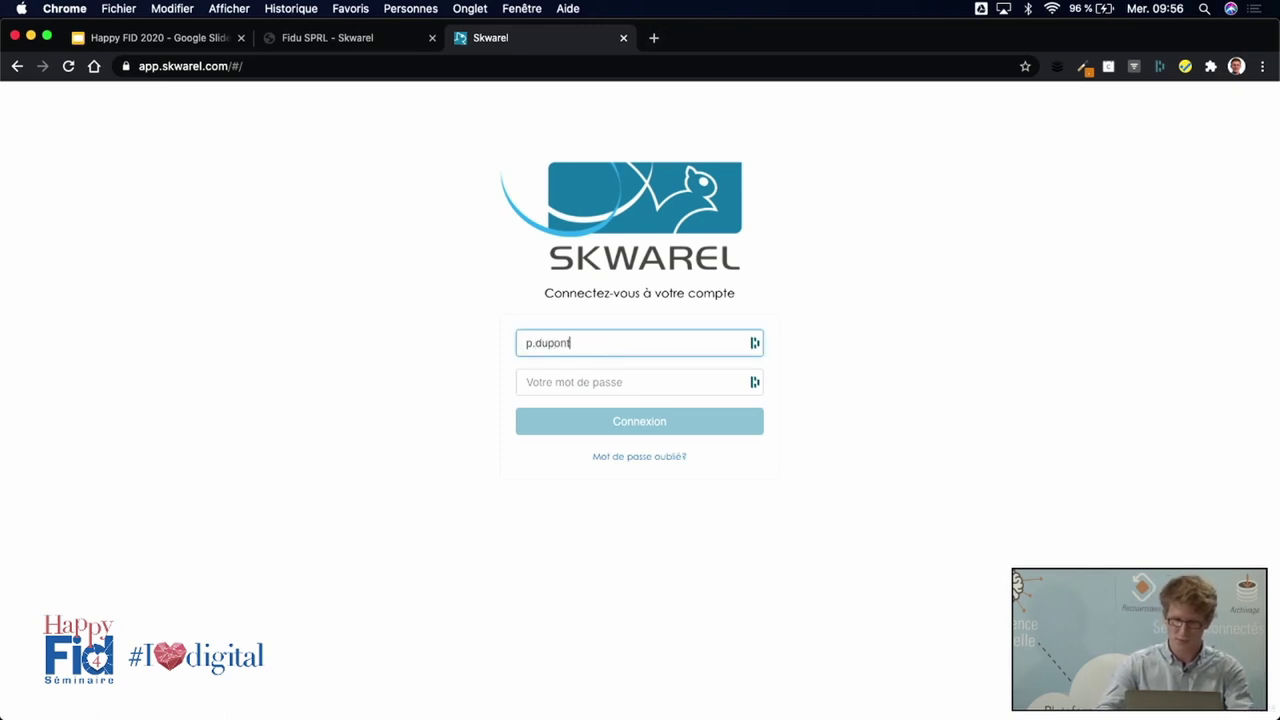
Log in with the client's e-mail and password, then open the SUNTECH dossier.
{"action": "key", "text": "Tab"}
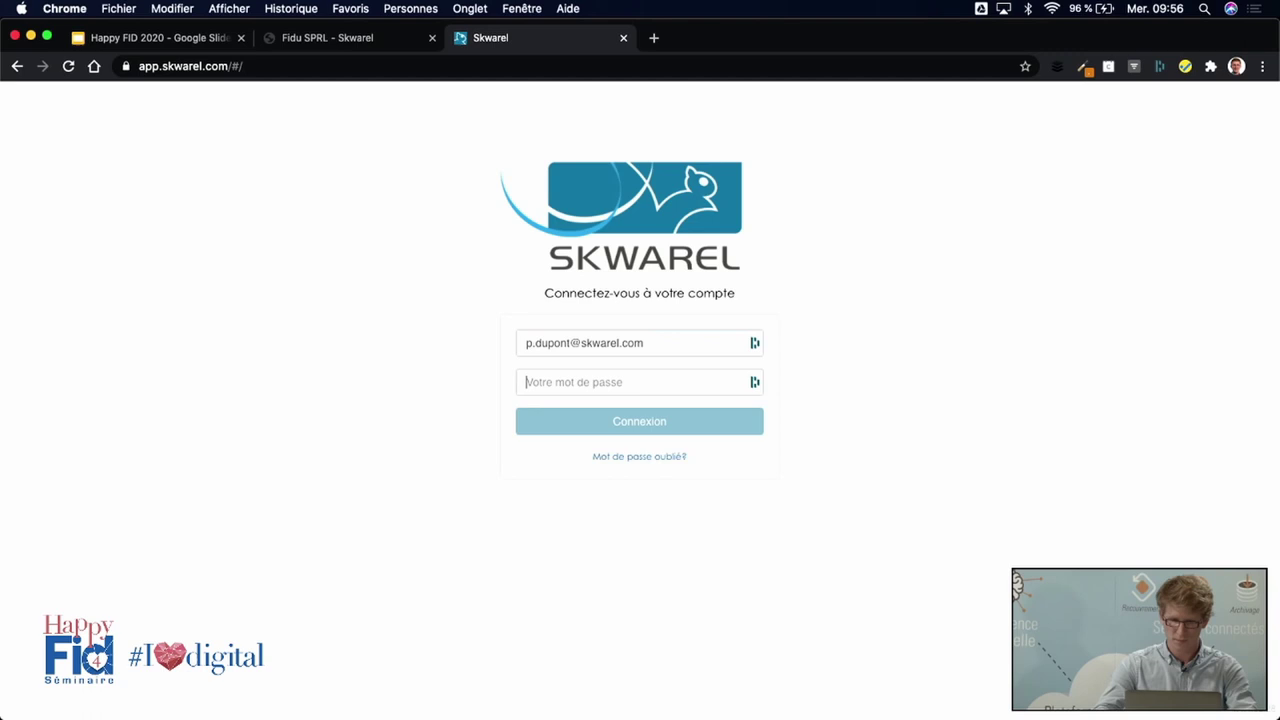
{"action": "type", "text": "******"}
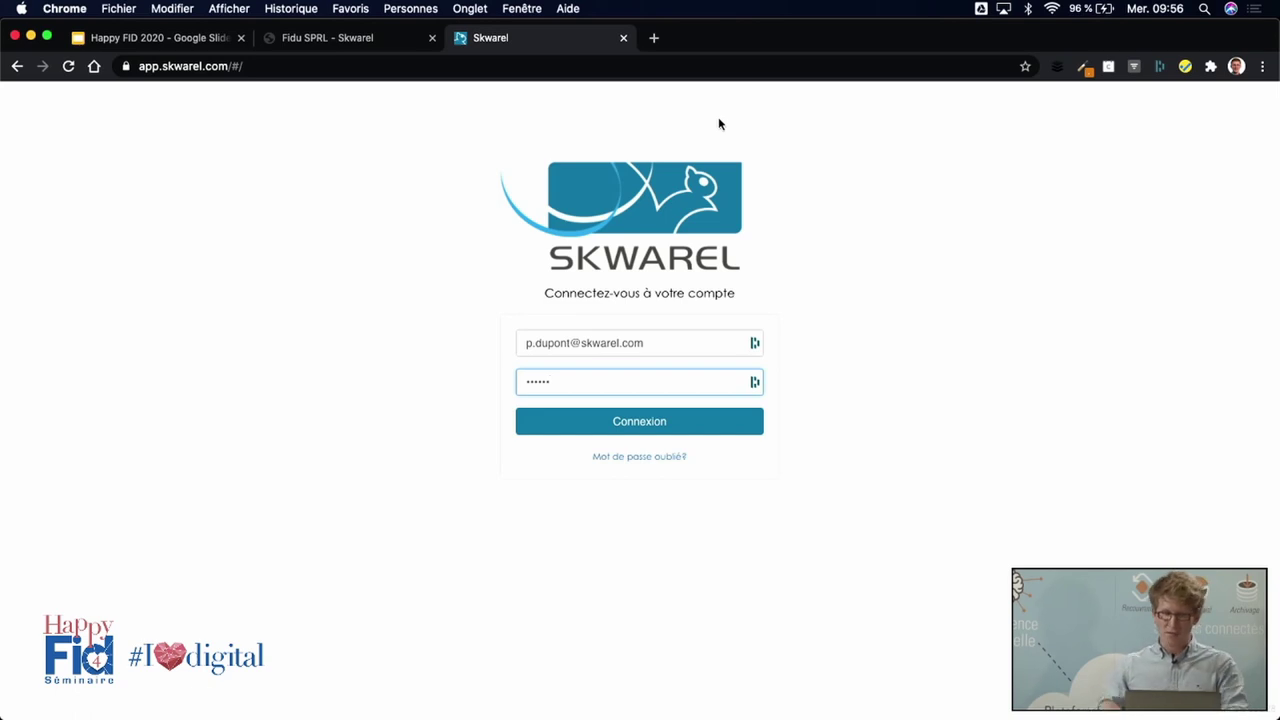
{"action": "left_click", "coordinate": [646, 430]}
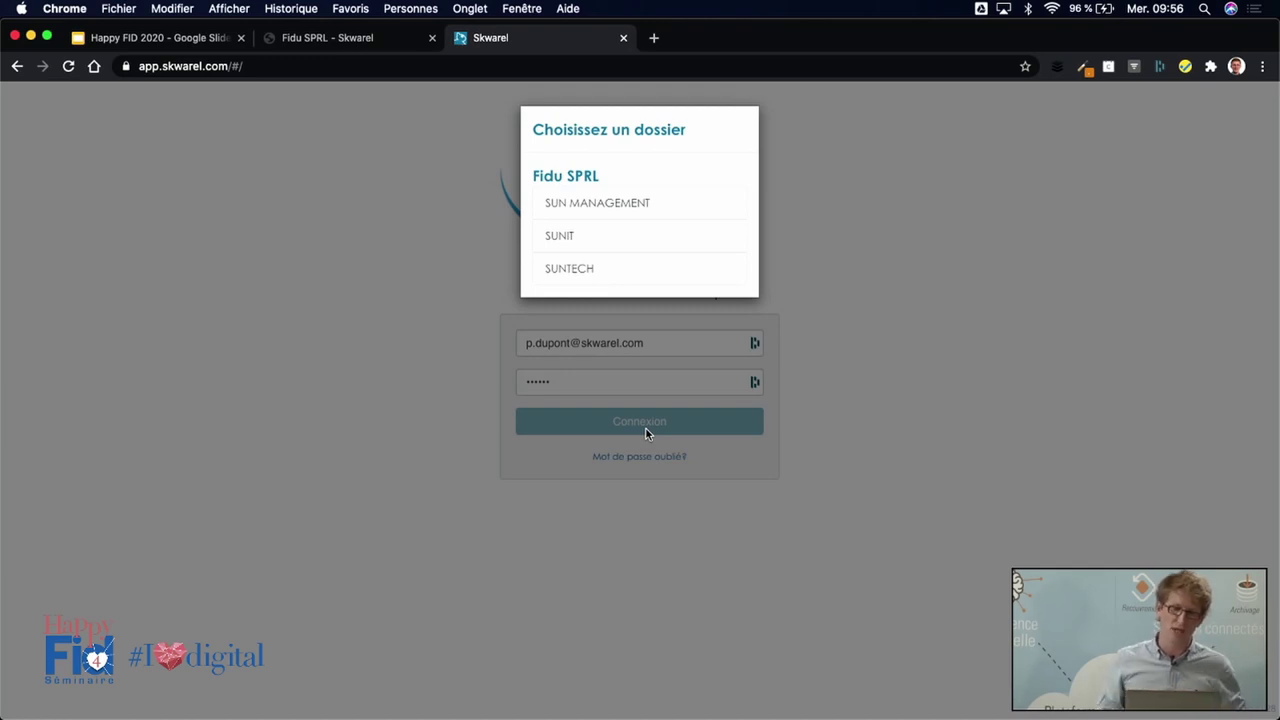
{"action": "left_click", "coordinate": [611, 270]}
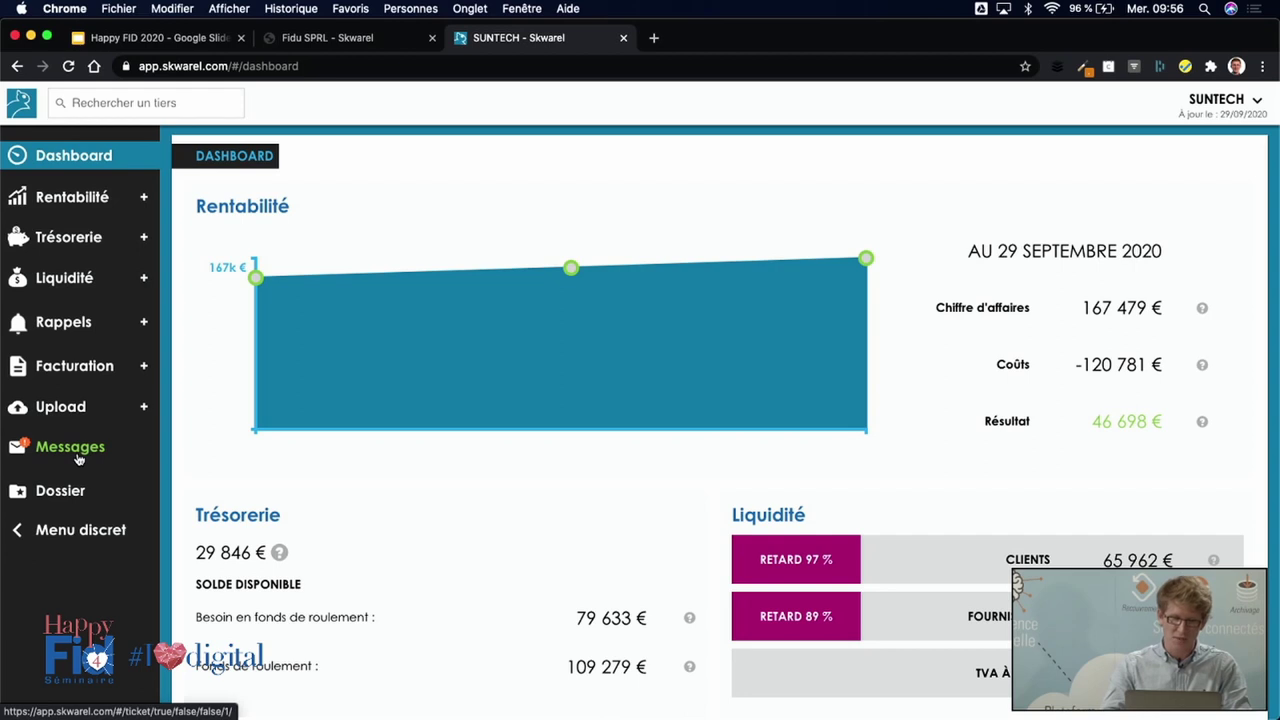
Open the client's messages and the Ordre des Comptables missing-invoice request.
{"action": "left_click", "coordinate": [79, 455]}
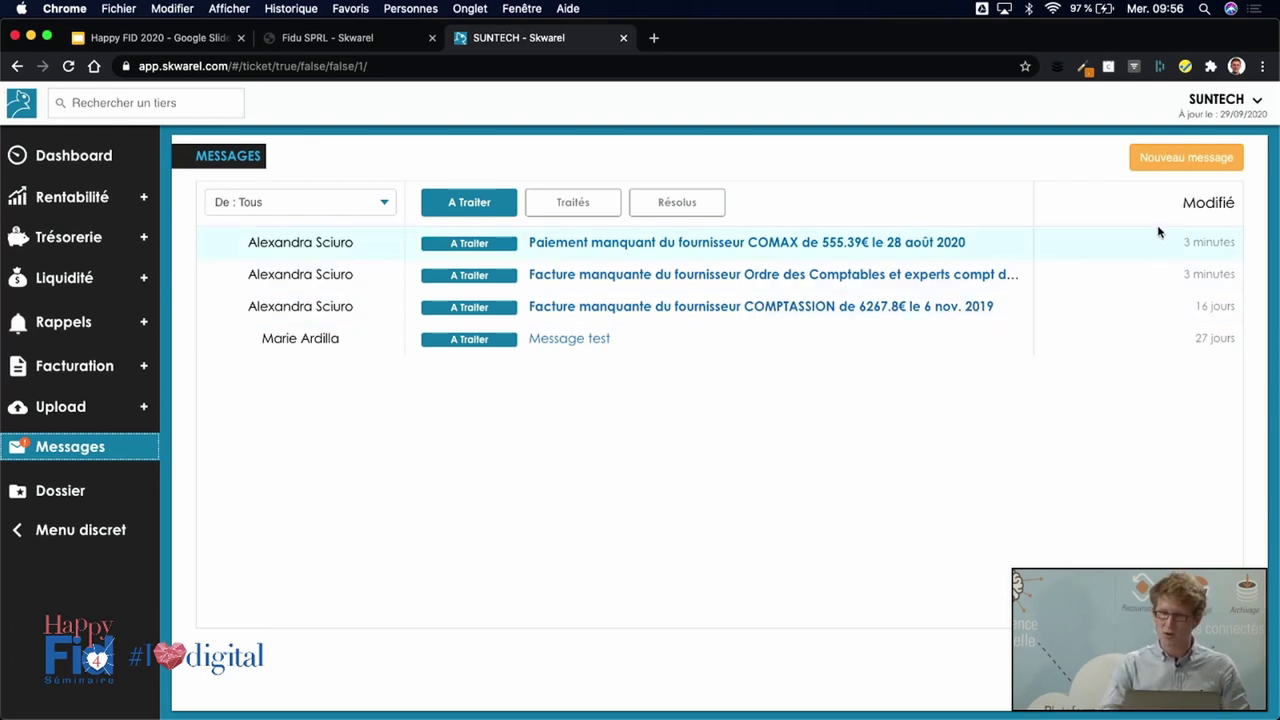
{"action": "left_click_drag", "start_coordinate": [1184, 242], "coordinate": [1190, 274]}
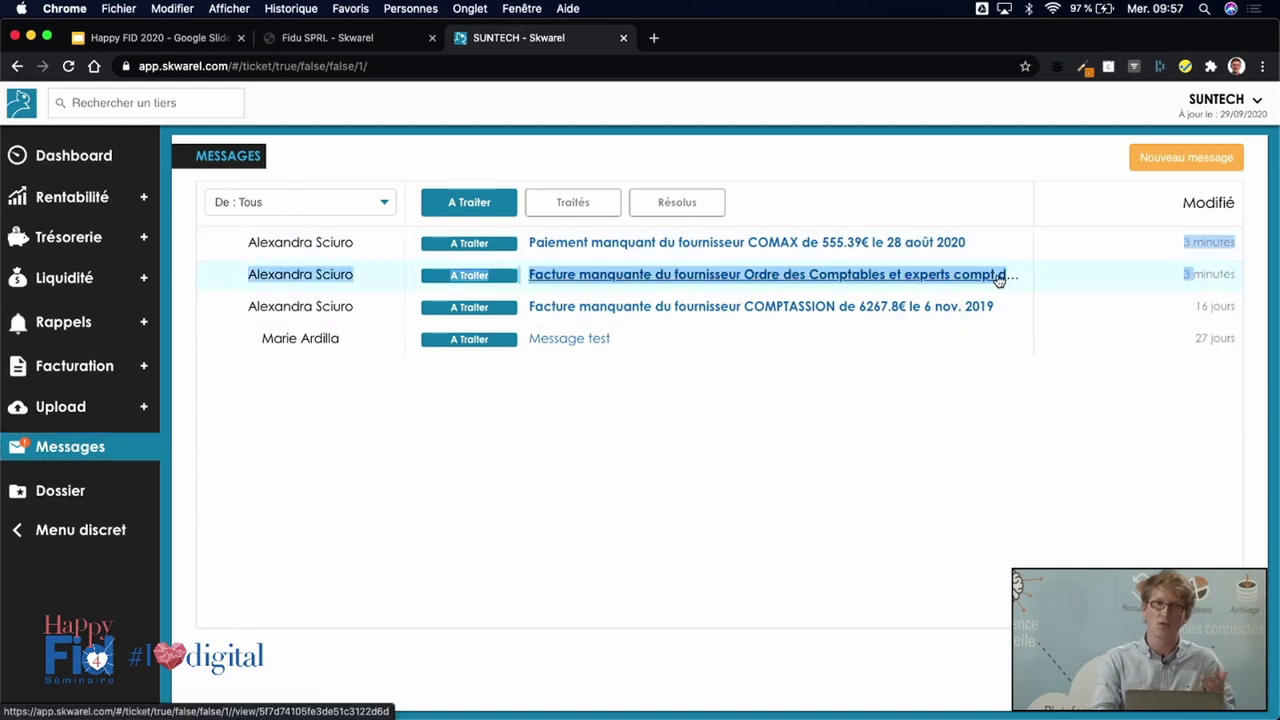
{"action": "left_click", "coordinate": [803, 276]}
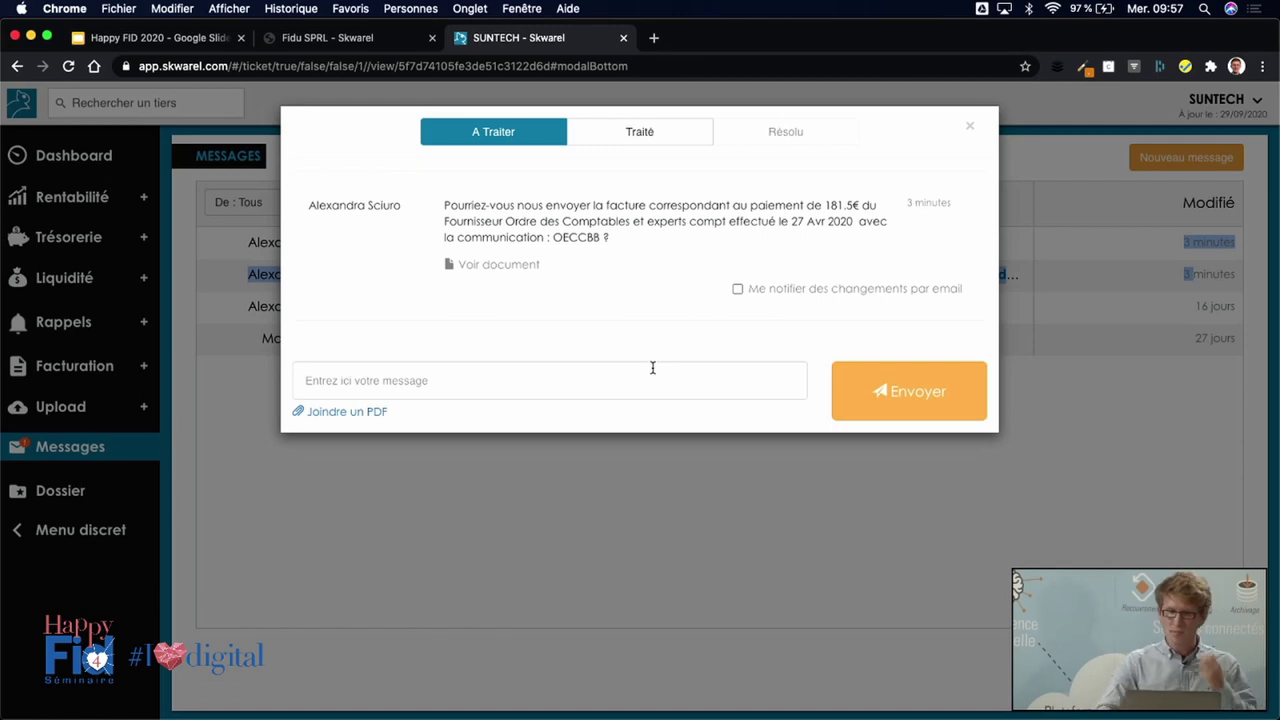
Reply 'la voici' with the credit-note PDF attached, then close the conversation.
{"action": "left_click", "coordinate": [556, 373]}
{"action": "type", "text": "la voici"}
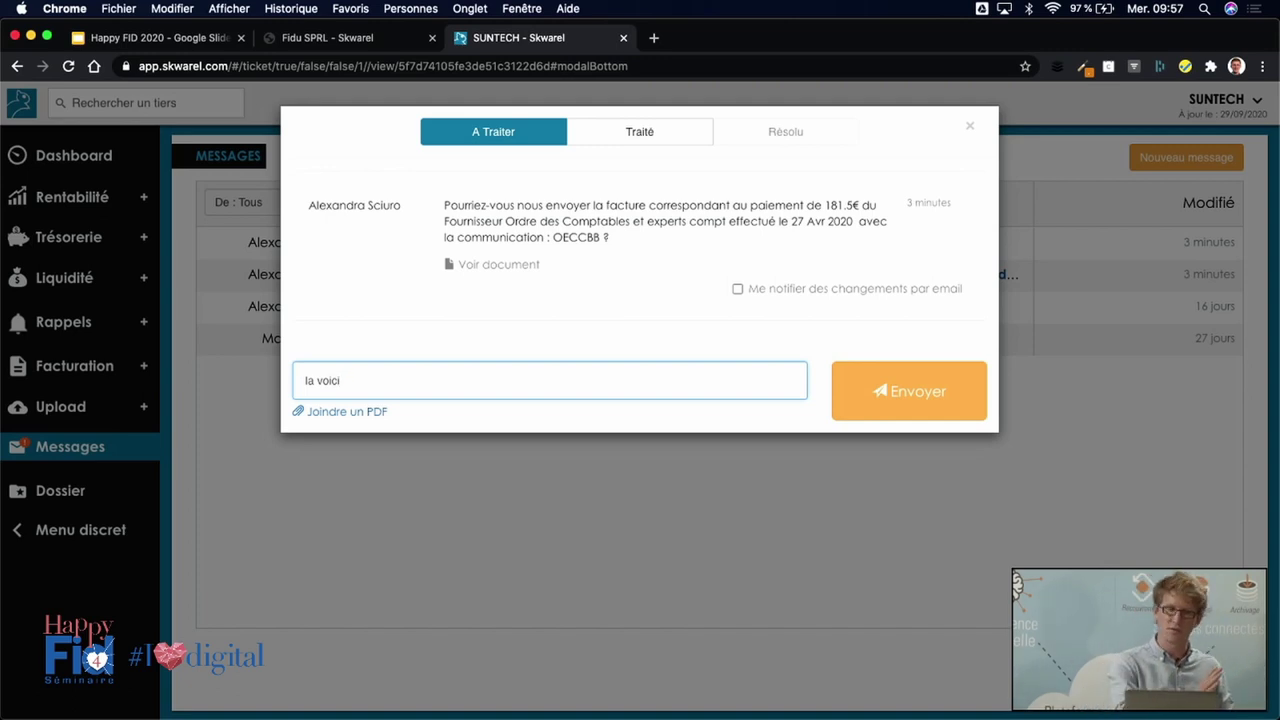
{"action": "left_click", "coordinate": [350, 414]}
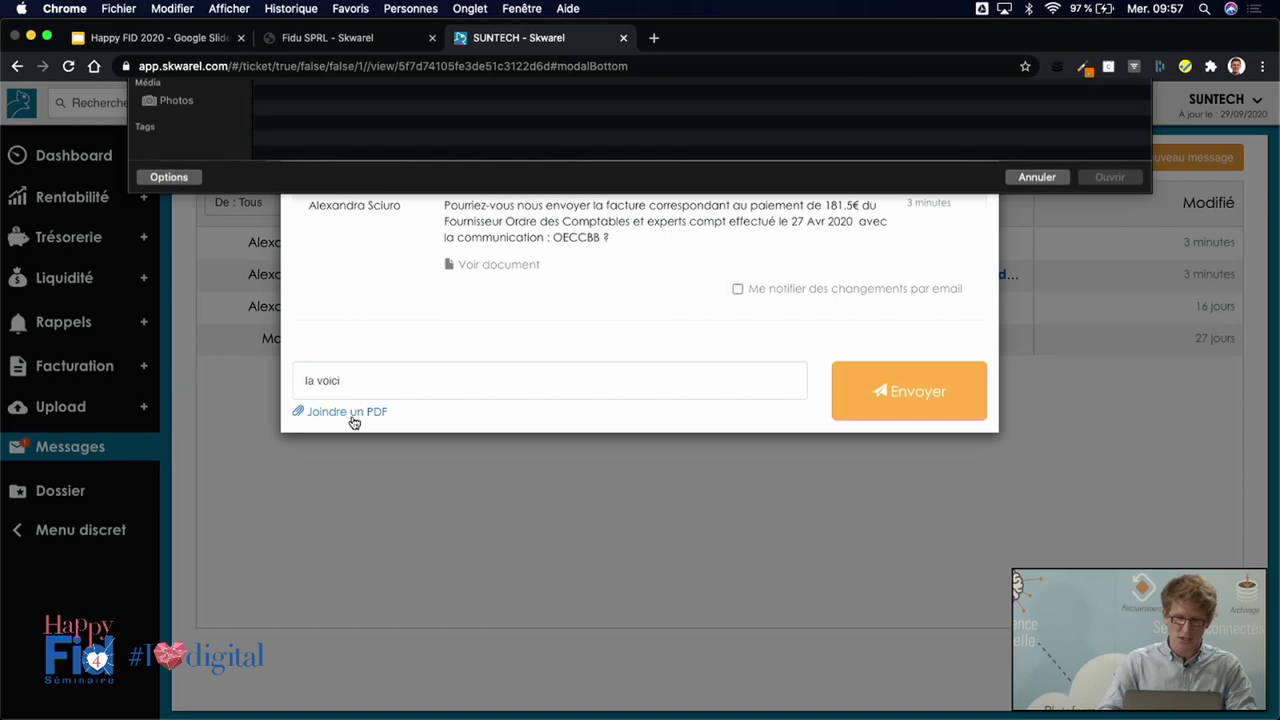
{"action": "double_click", "coordinate": [427, 155]}
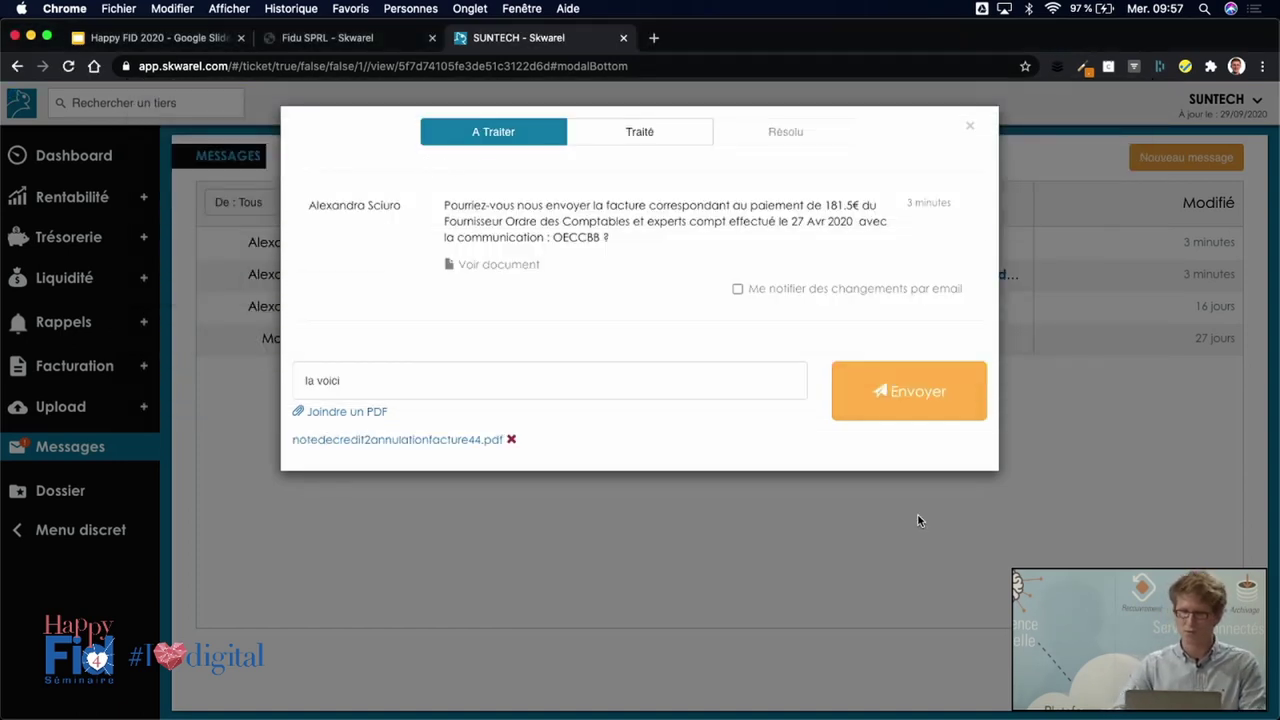
{"action": "left_click", "coordinate": [877, 398]}
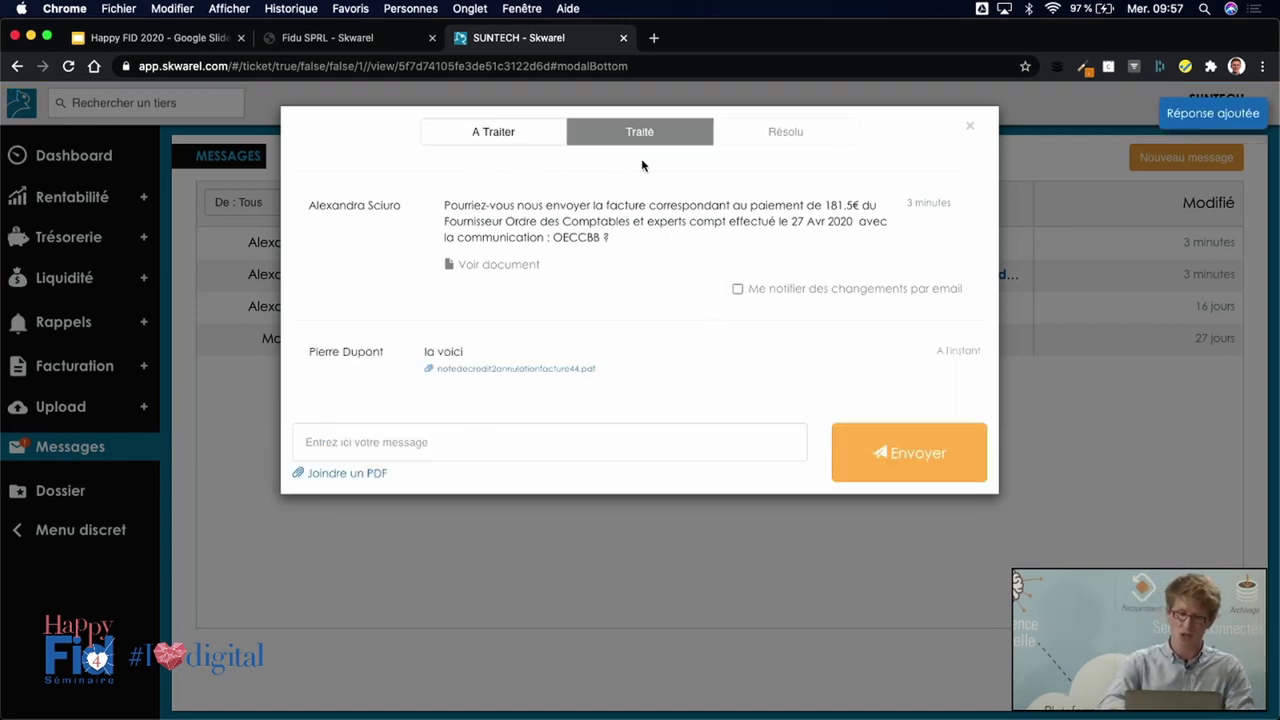
{"action": "key", "text": "Escape"}
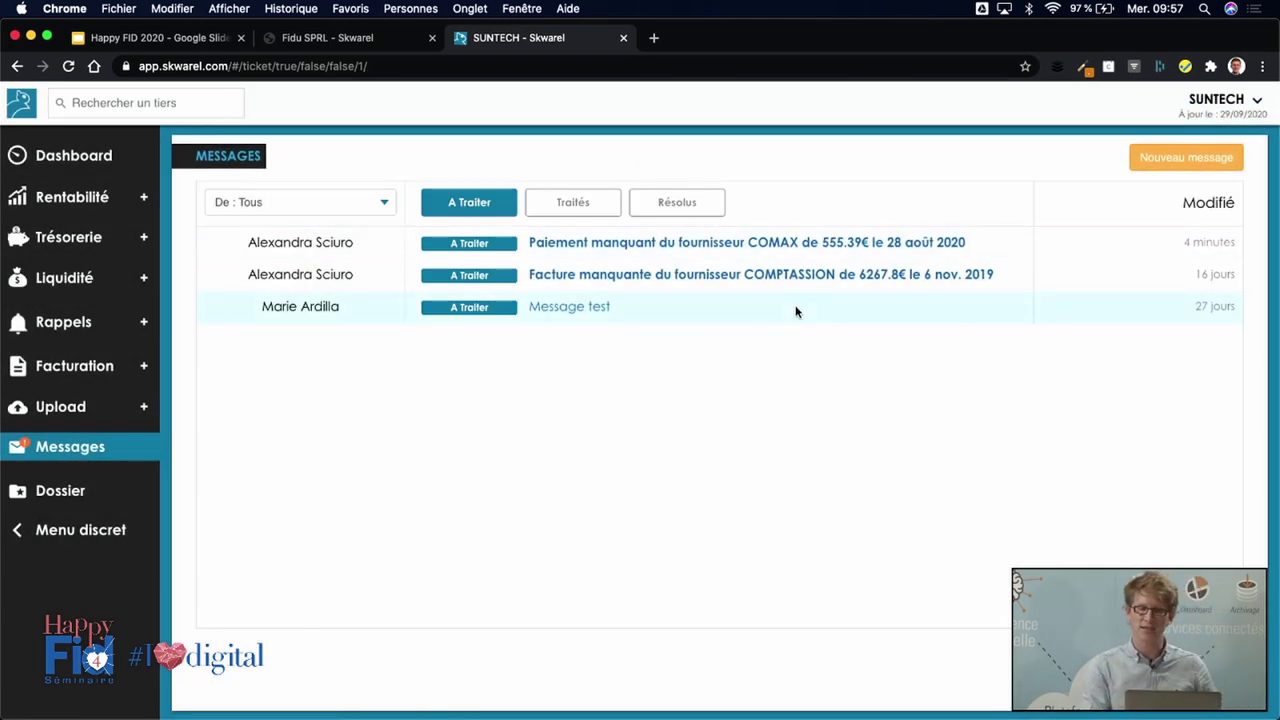
{"action": "left_click", "coordinate": [574, 203]}
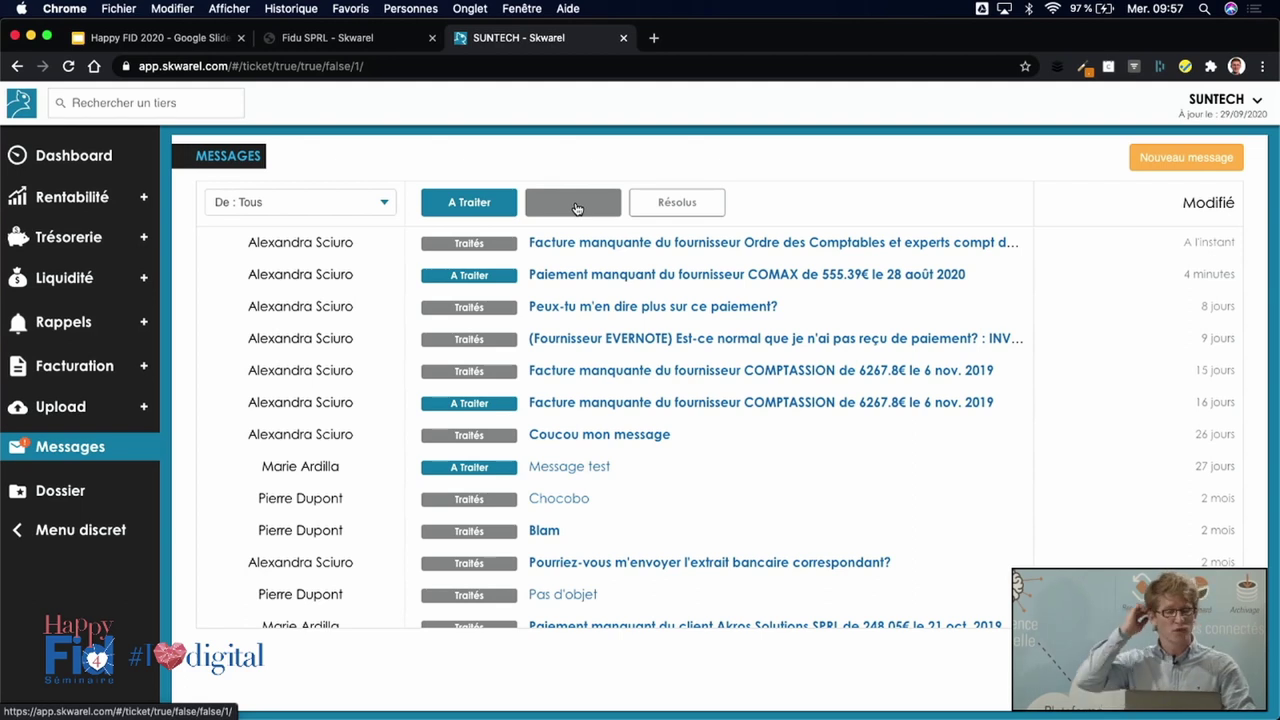
{"action": "left_click", "coordinate": [576, 204]}
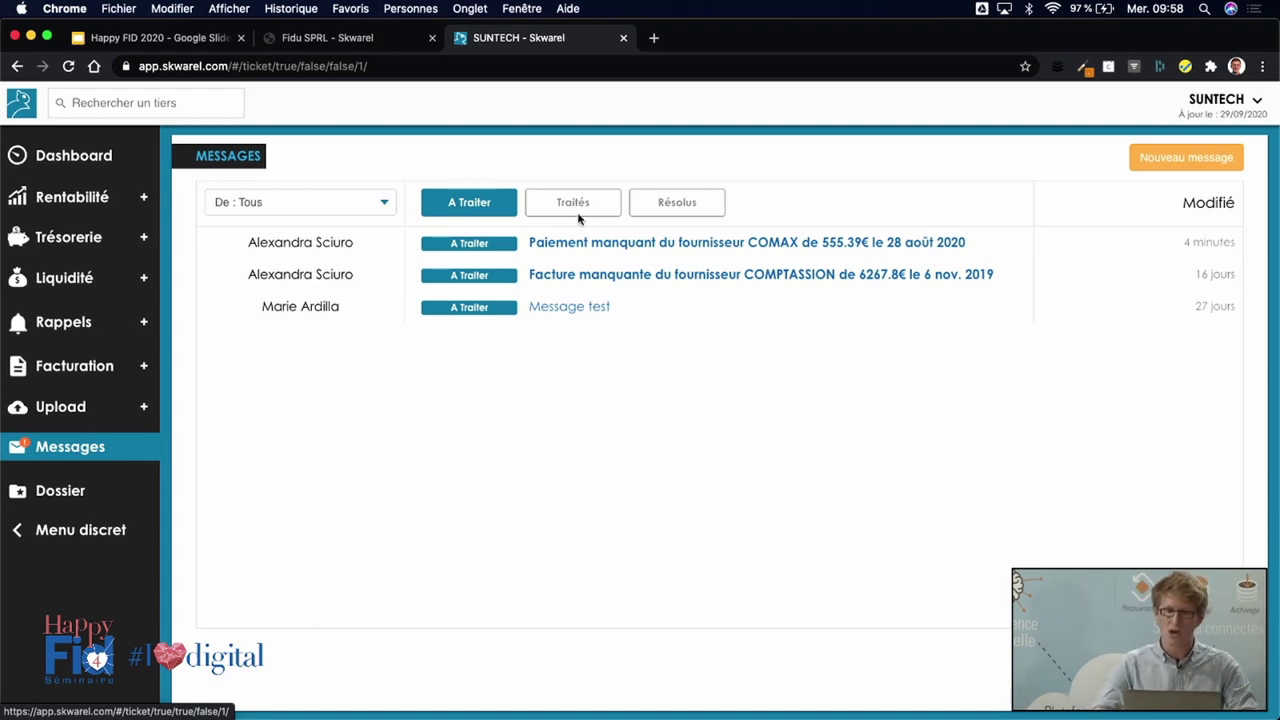
{"action": "left_click", "coordinate": [638, 247]}
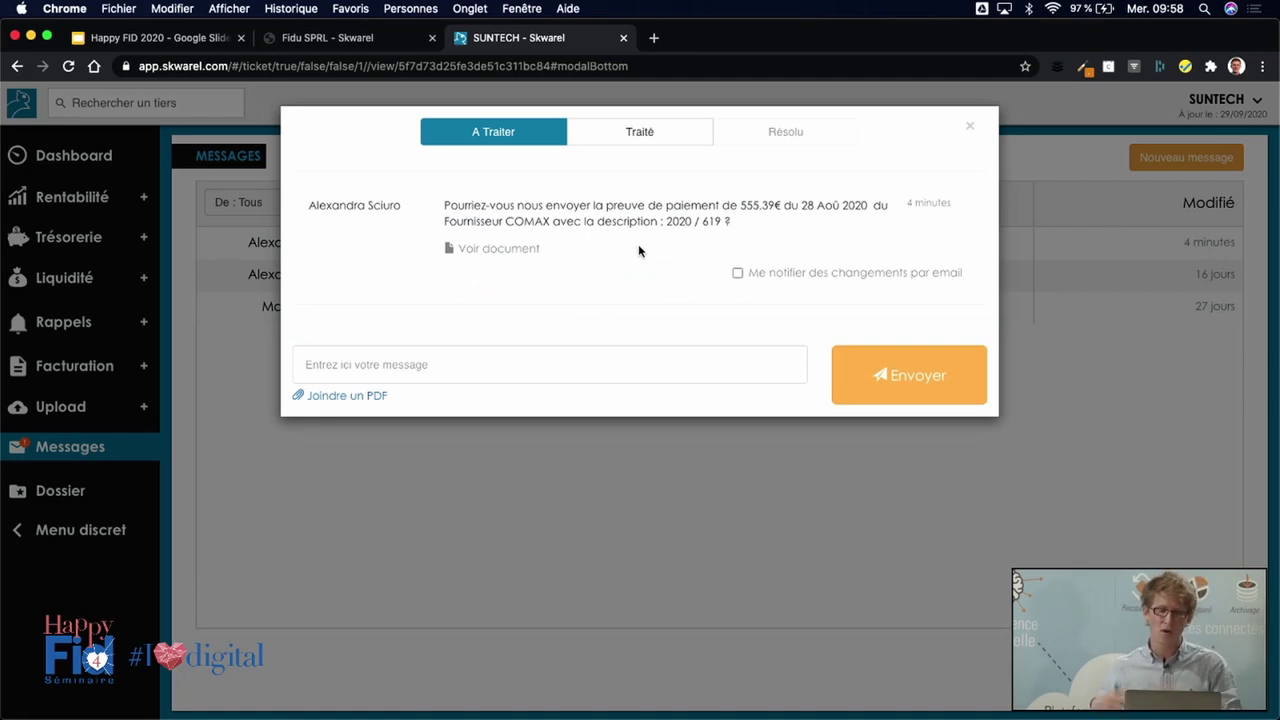
Send 'je ne l'ai pas!' on the COMAX request, then switch to the Fidu SPRL tab.
{"action": "left_click", "coordinate": [540, 356]}
{"action": "type", "text": "je ne l'ai pas!"}
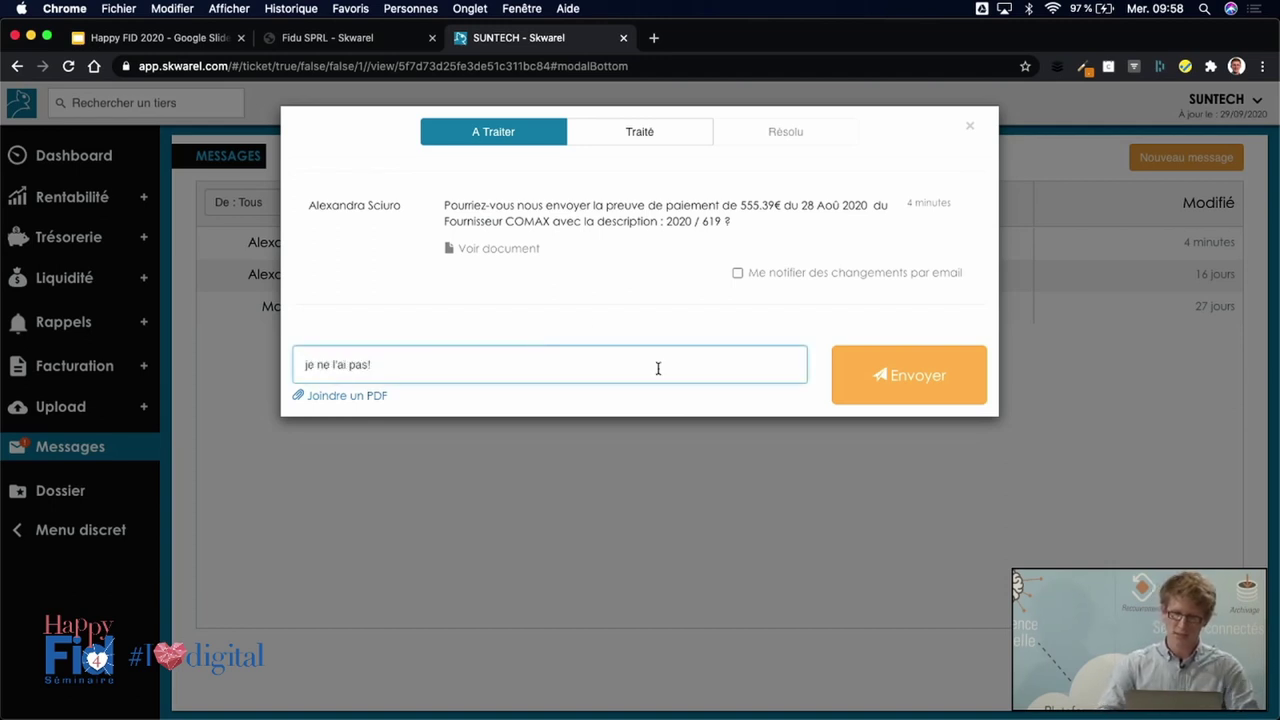
{"action": "left_click", "coordinate": [922, 380]}
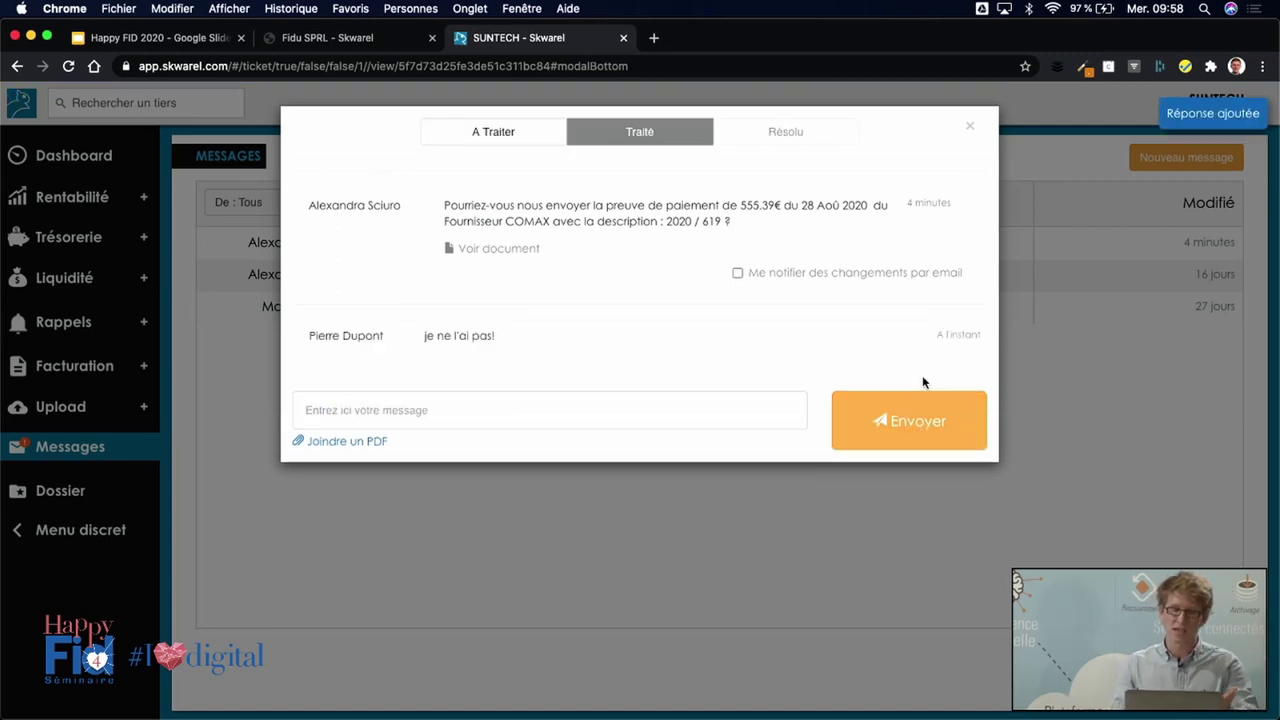
{"action": "left_click", "coordinate": [968, 125]}
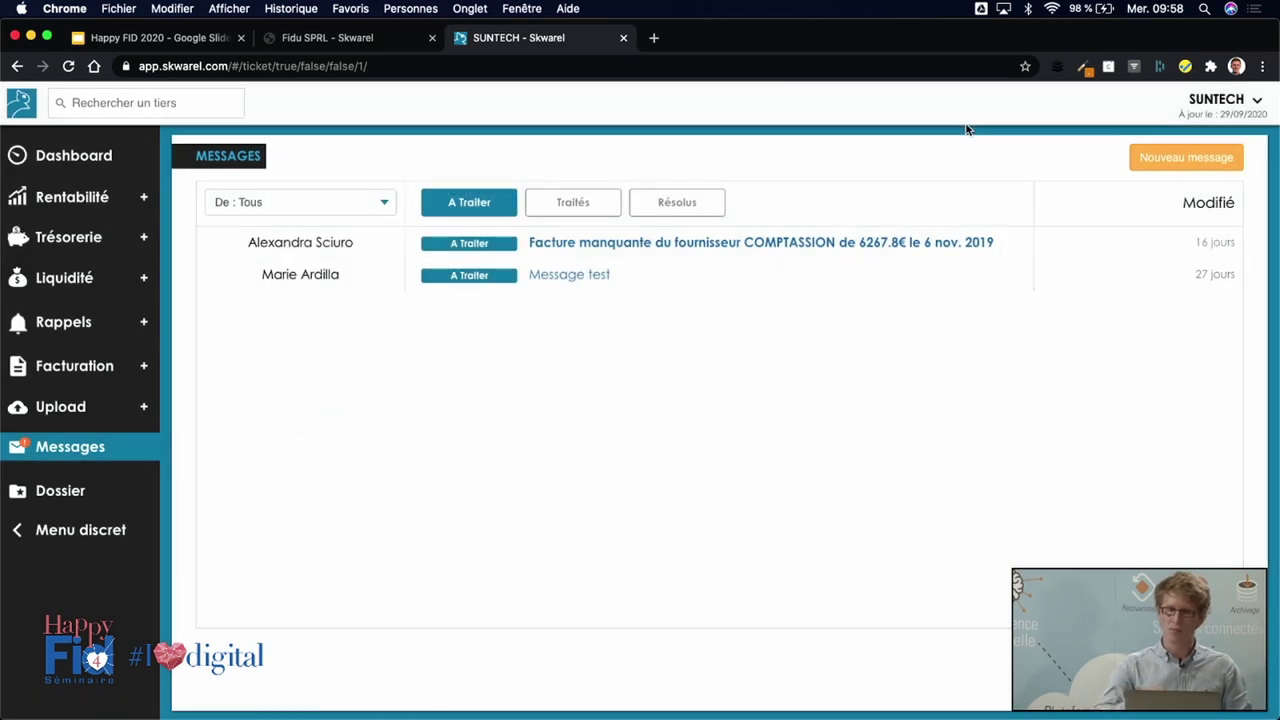
{"action": "left_click", "coordinate": [369, 40]}
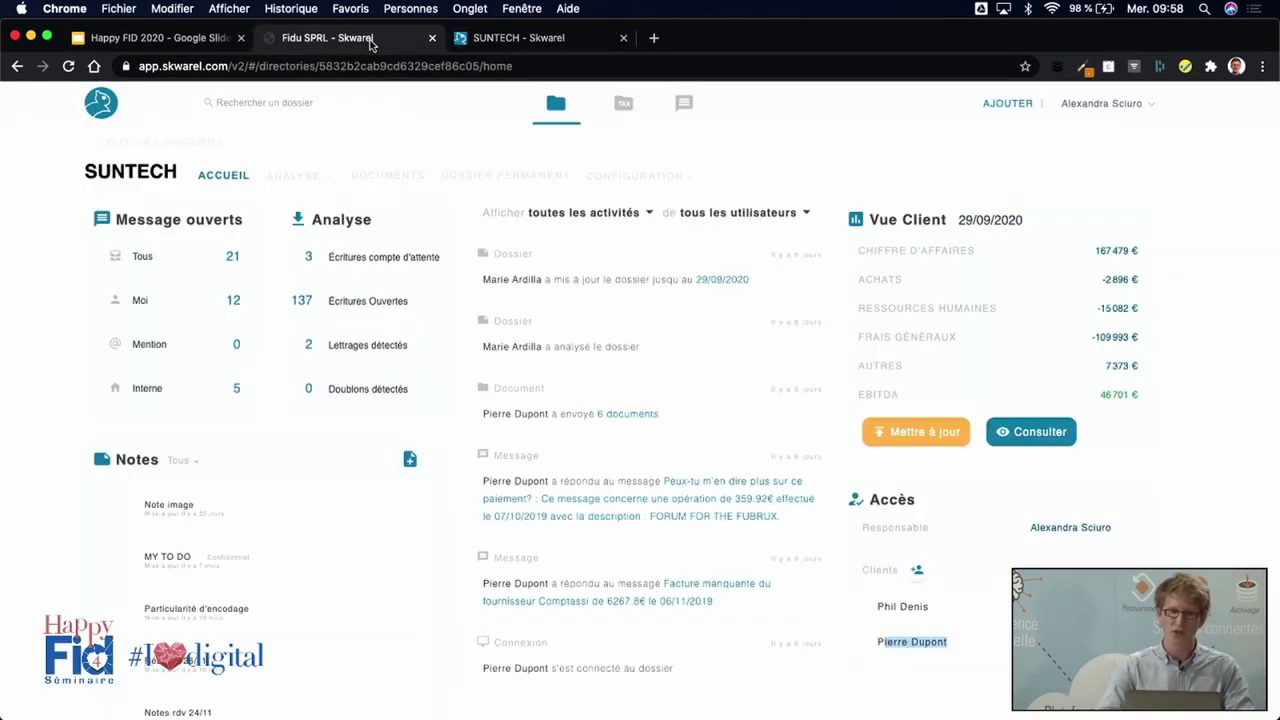
Open Messagerie via Tous under Message ouverts on the SUNTECH home.
{"action": "left_click", "coordinate": [166, 266]}
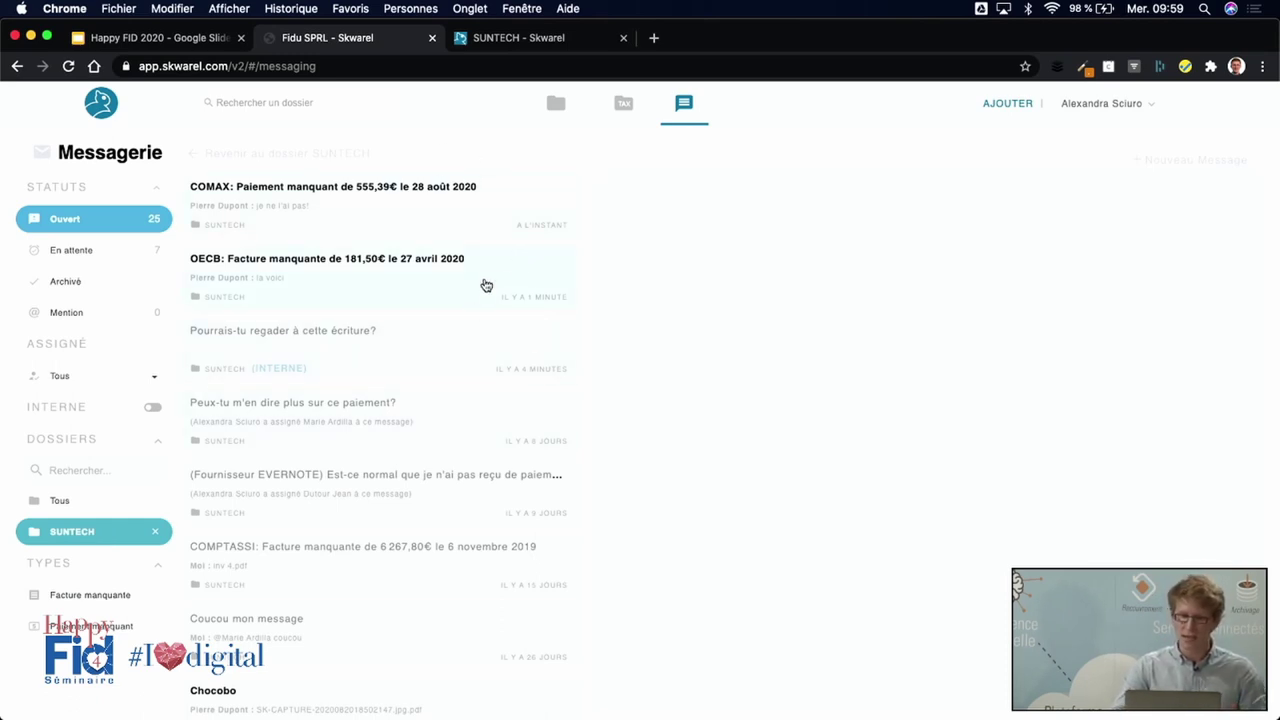
Open the OECB missing-invoice conversation and review the client's attached credit-note PDF.
{"action": "left_click", "coordinate": [486, 286]}
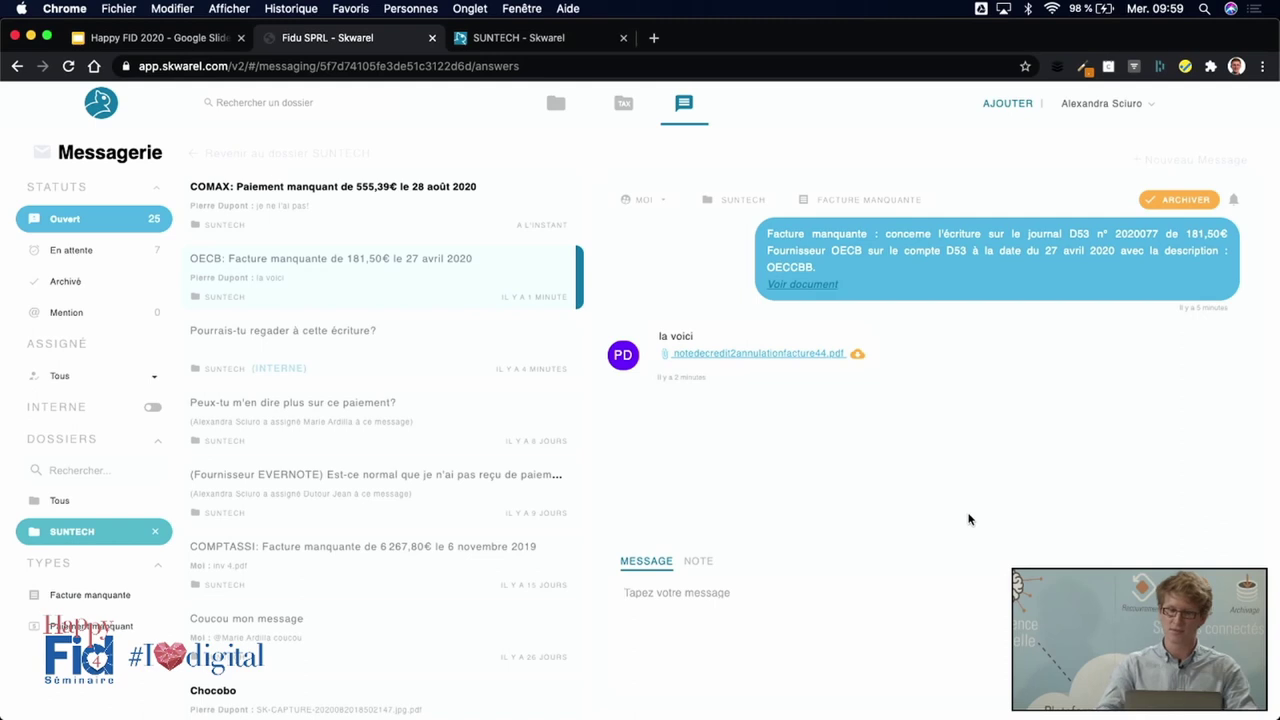
{"action": "left_click", "coordinate": [792, 355]}
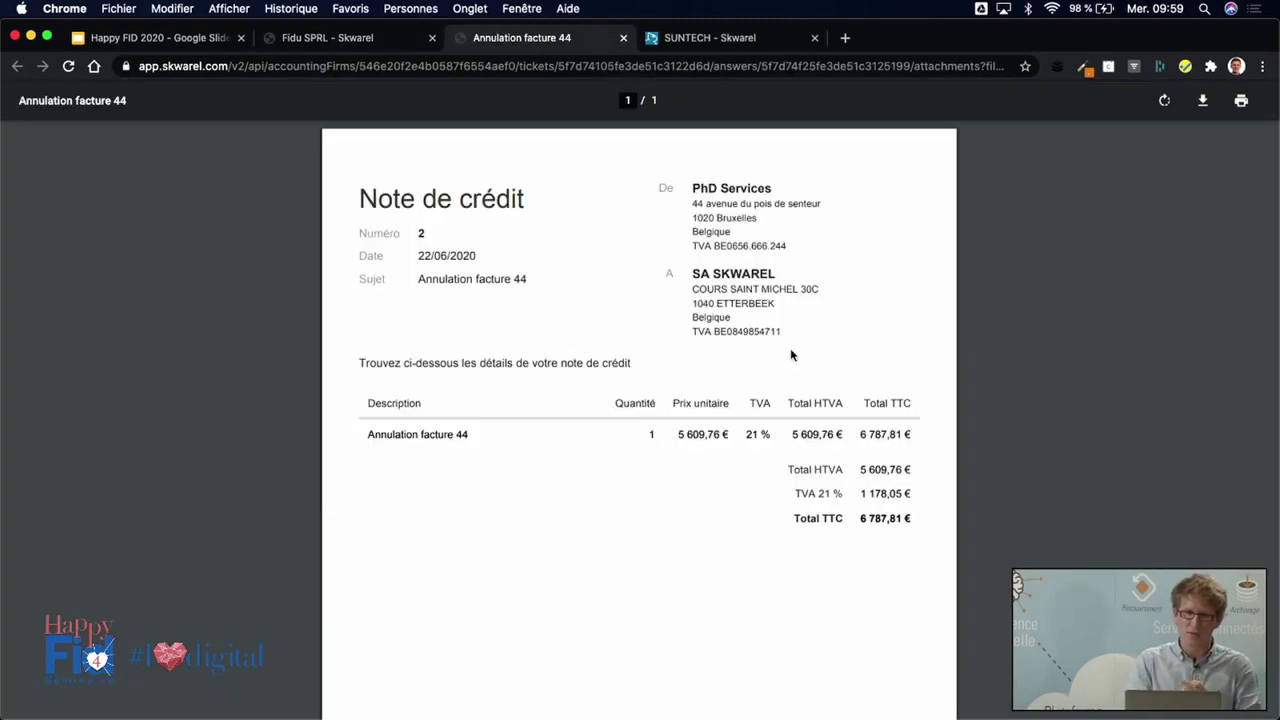
{"action": "key", "text": "super+w"}
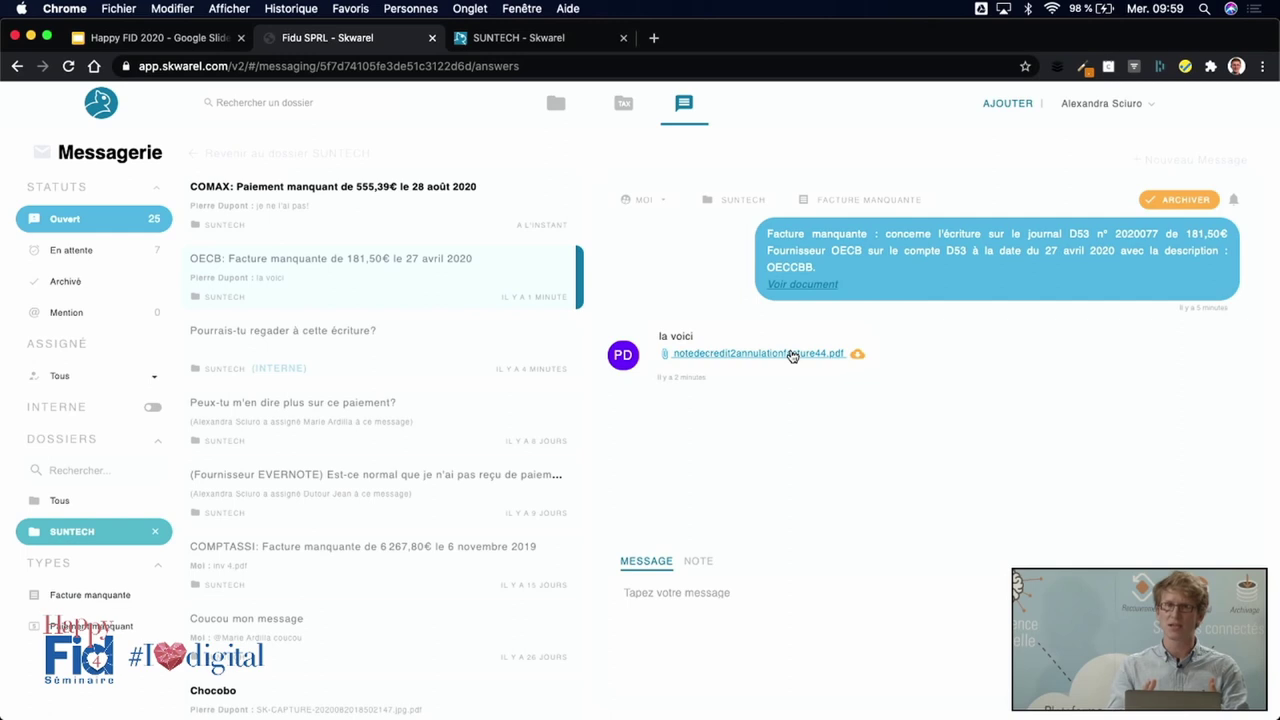
Transfer the credit-note PDF into an accounting sub-folder and archive the OECB conversation.
{"action": "left_click", "coordinate": [858, 356]}
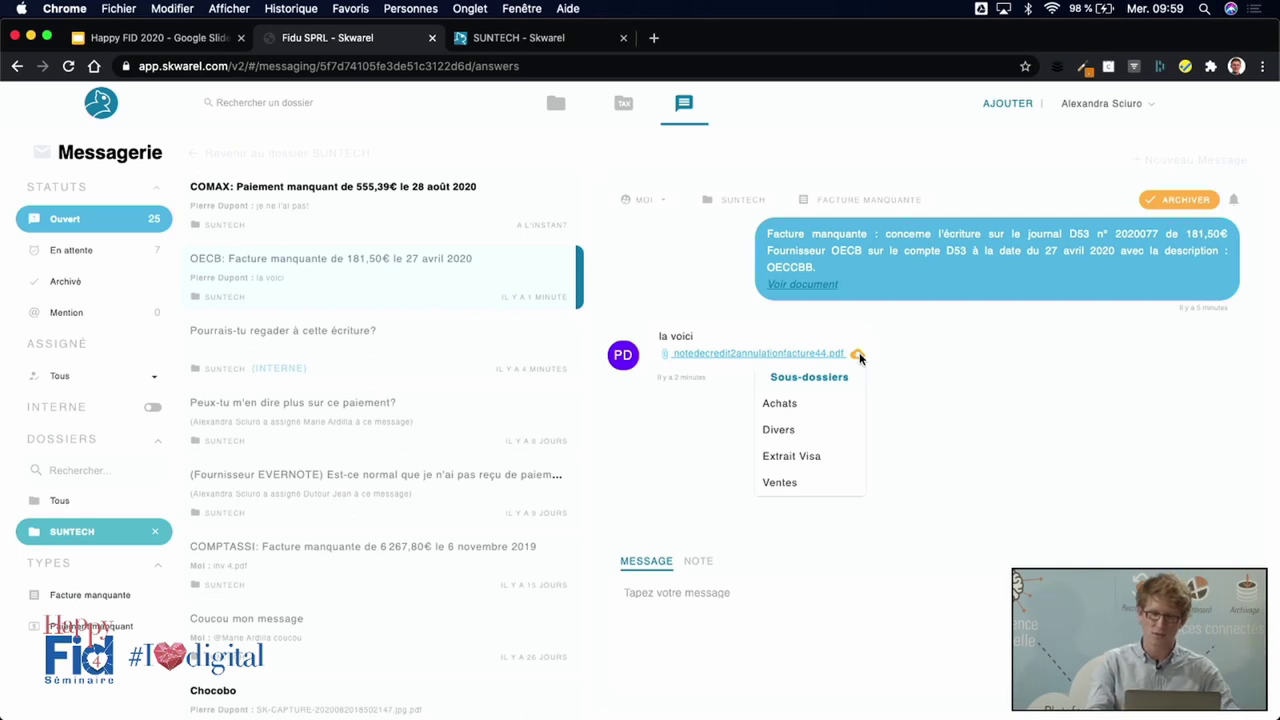
{"action": "left_click", "coordinate": [781, 413]}
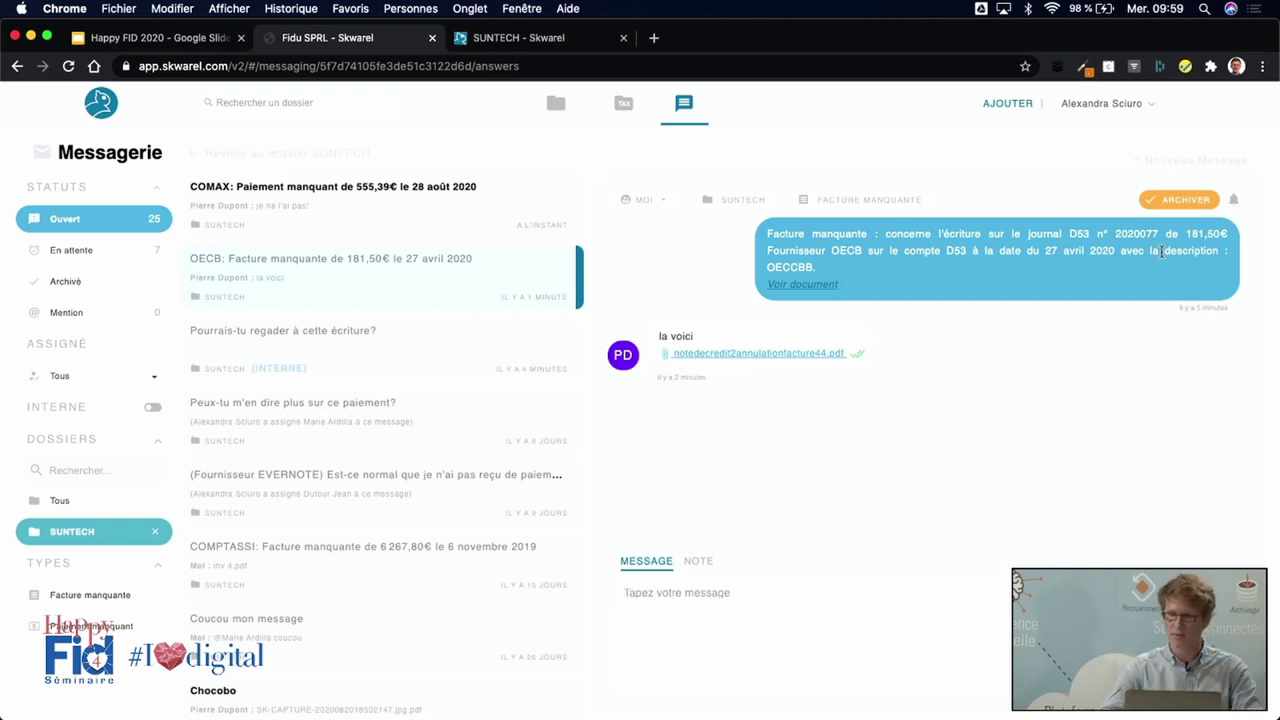
{"action": "left_click", "coordinate": [1181, 203]}
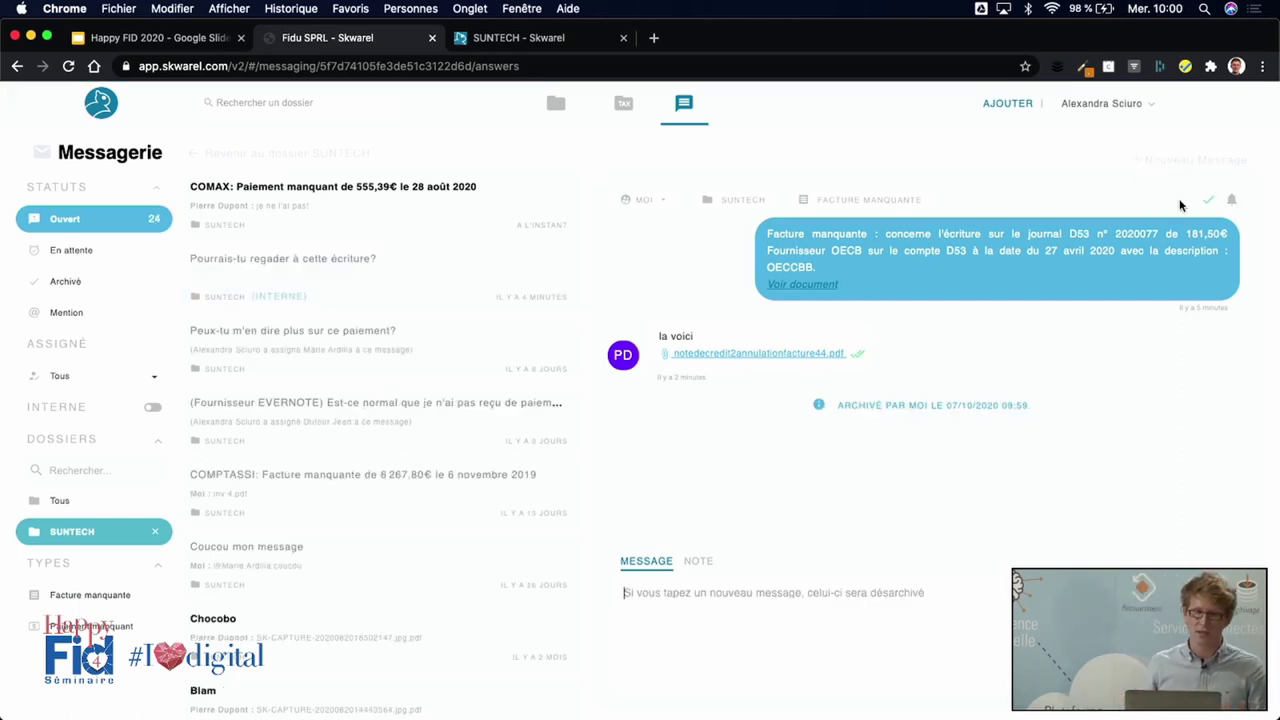
{"action": "left_click", "coordinate": [60, 292]}
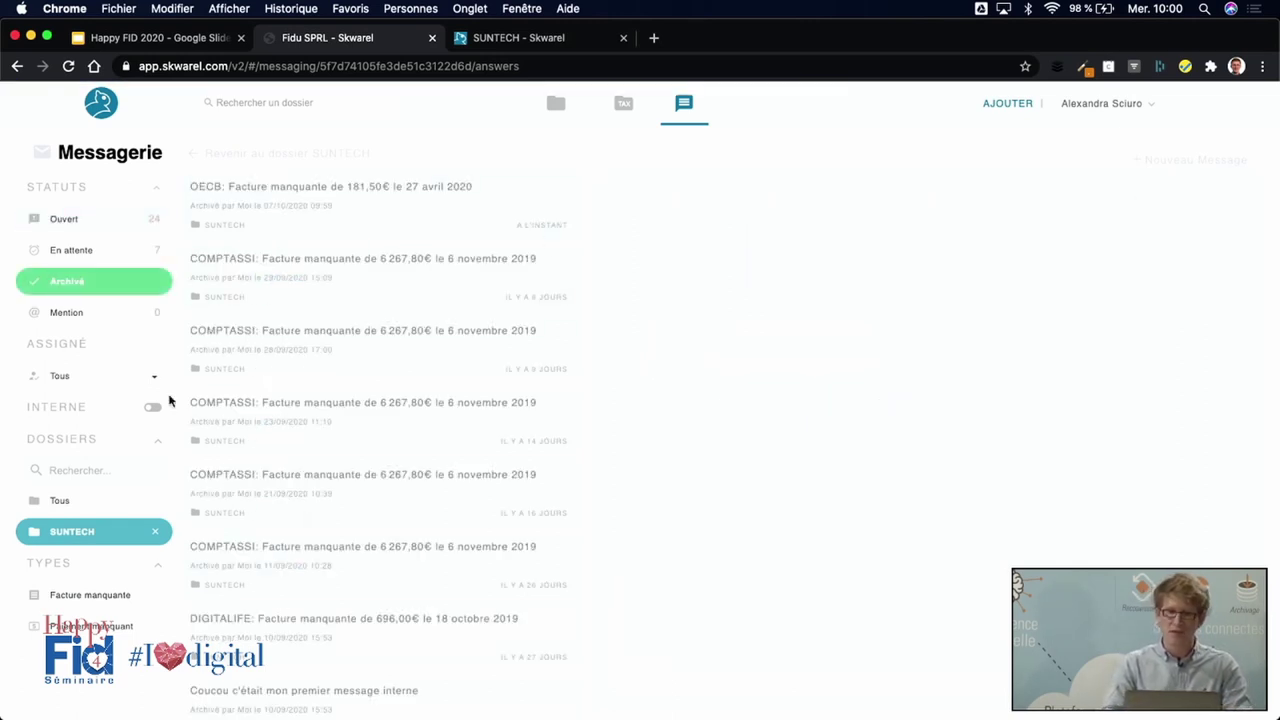
{"action": "left_click", "coordinate": [369, 231]}
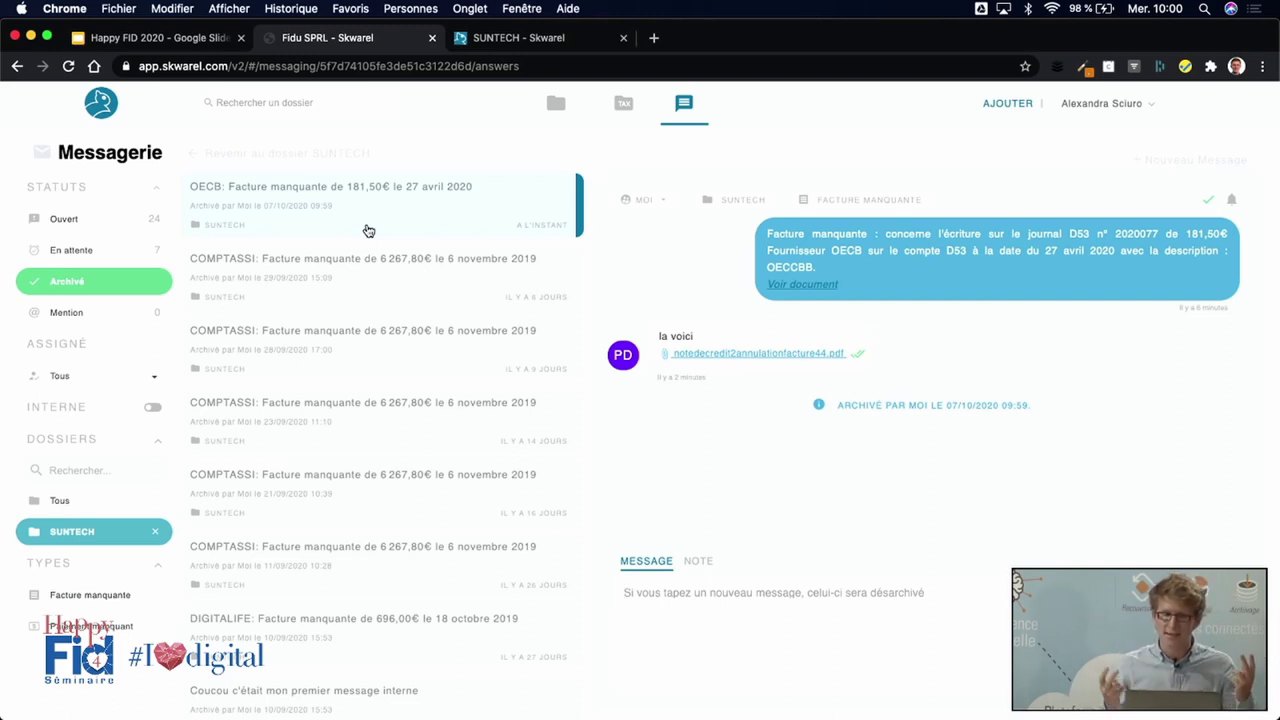
{"action": "left_click", "coordinate": [138, 220]}
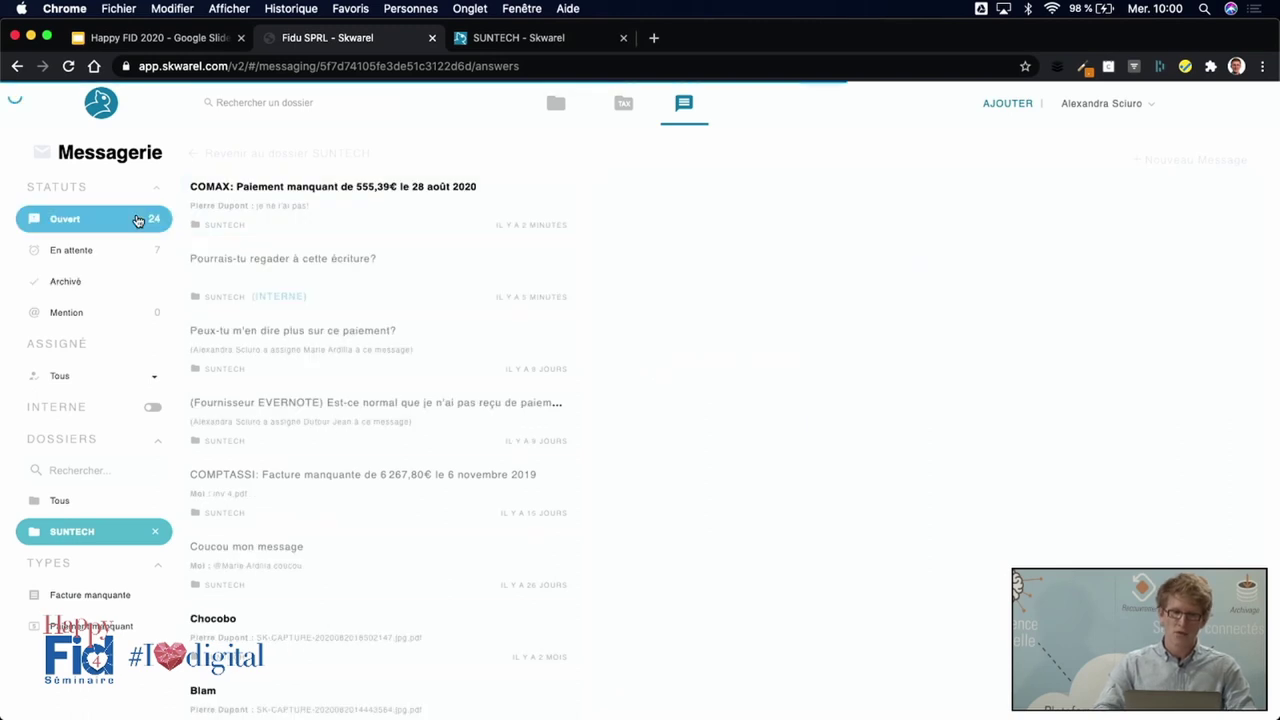